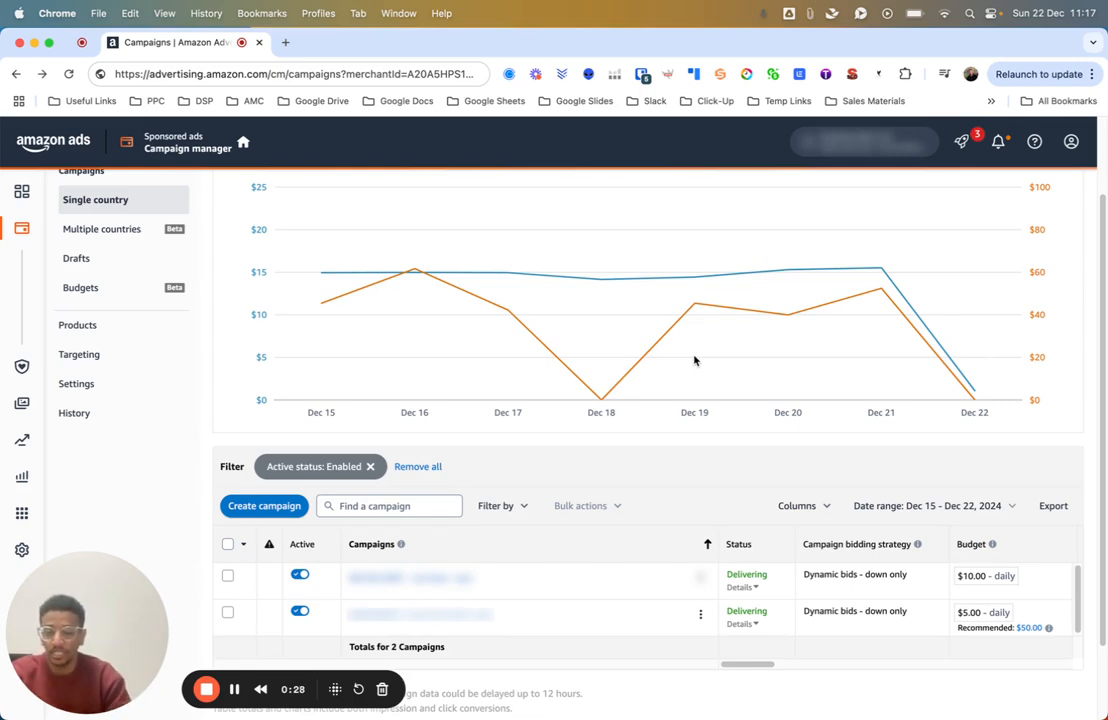
Step: Start a new campaign and choose Sponsored Products as the campaign type
click(247, 507)
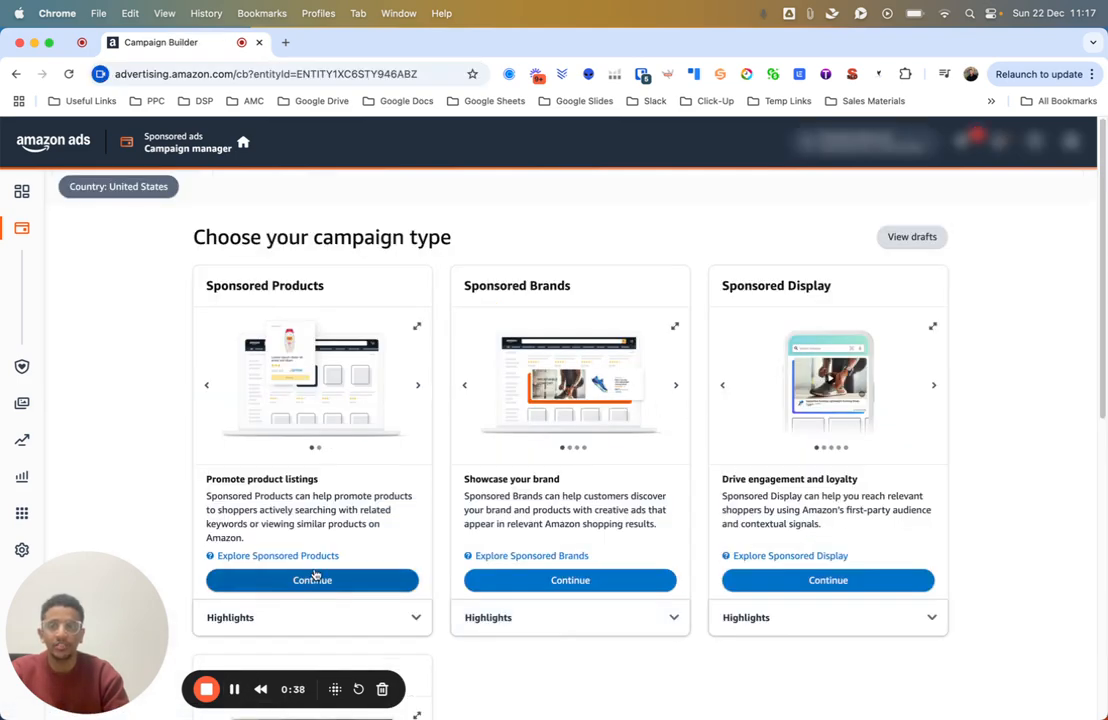
scroll(314, 576, down, 2)
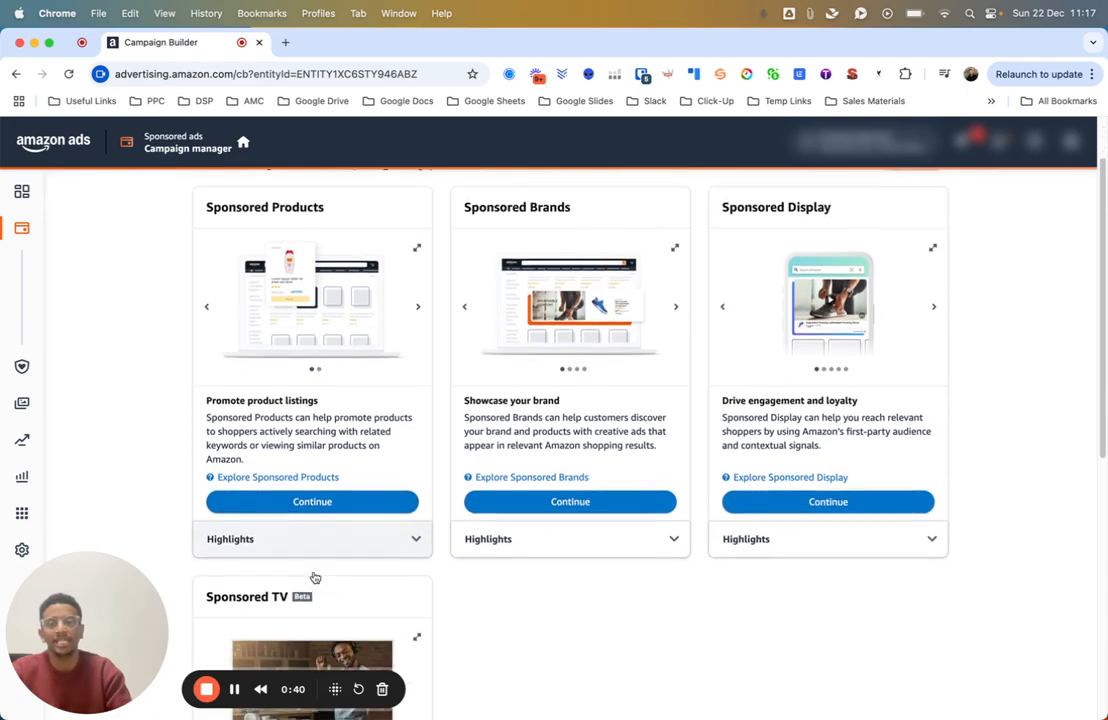
scroll(314, 576, up, 2)
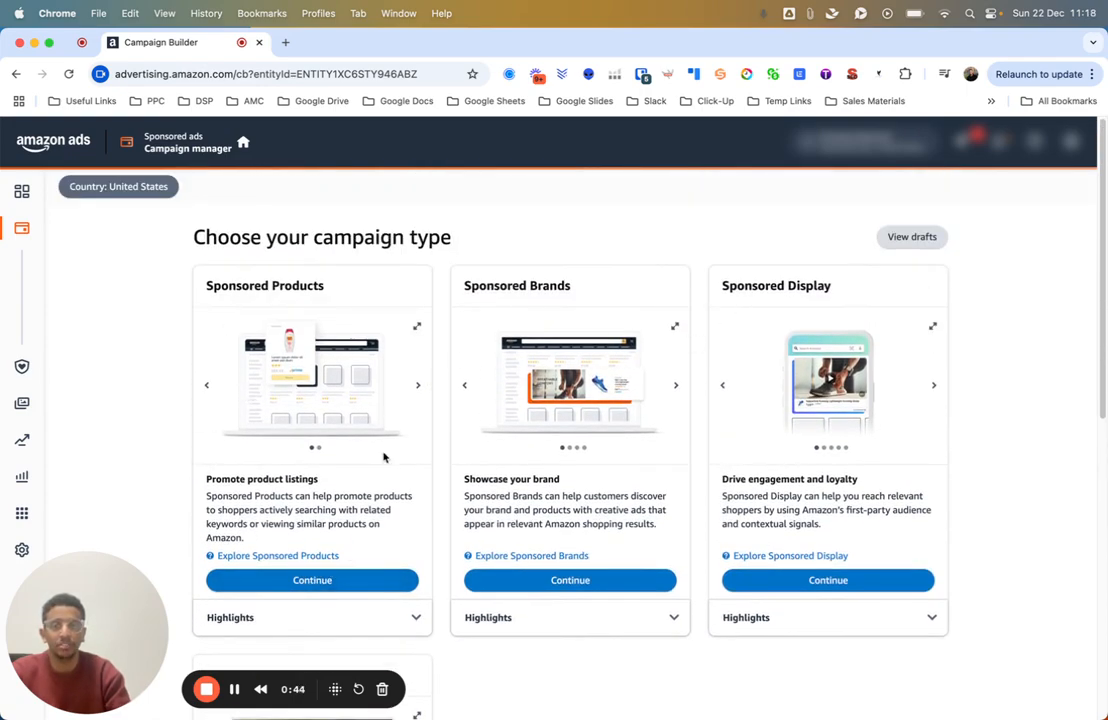
scroll(383, 455, down, 5)
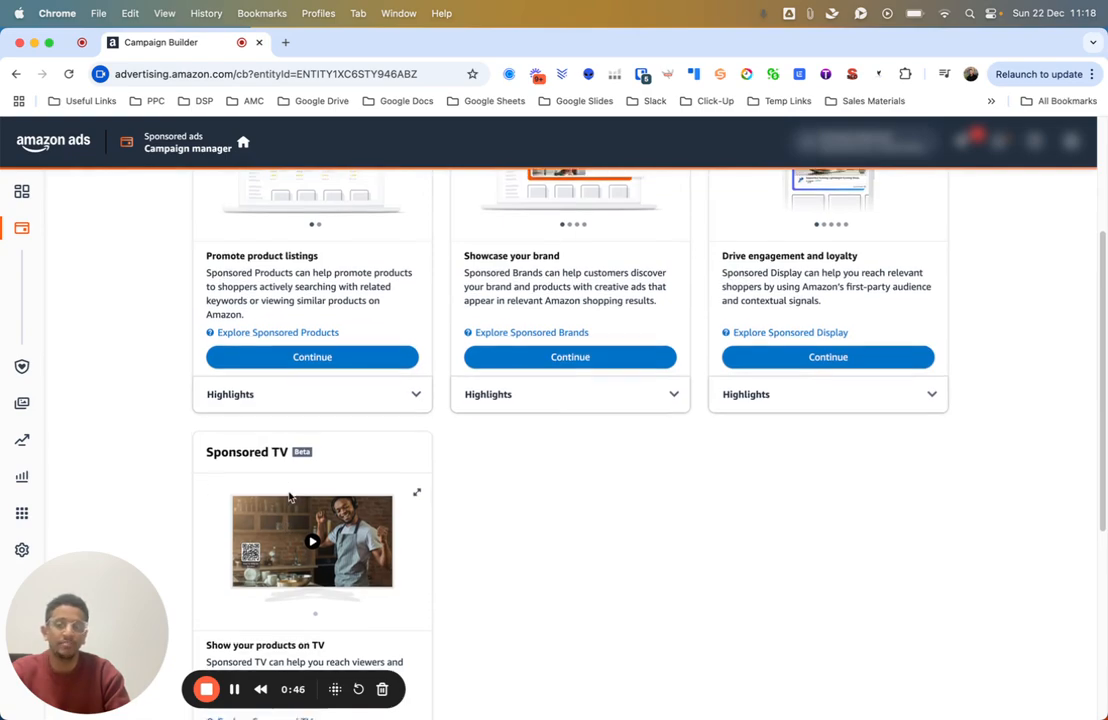
scroll(287, 497, up, 1)
scroll(285, 497, up, 2)
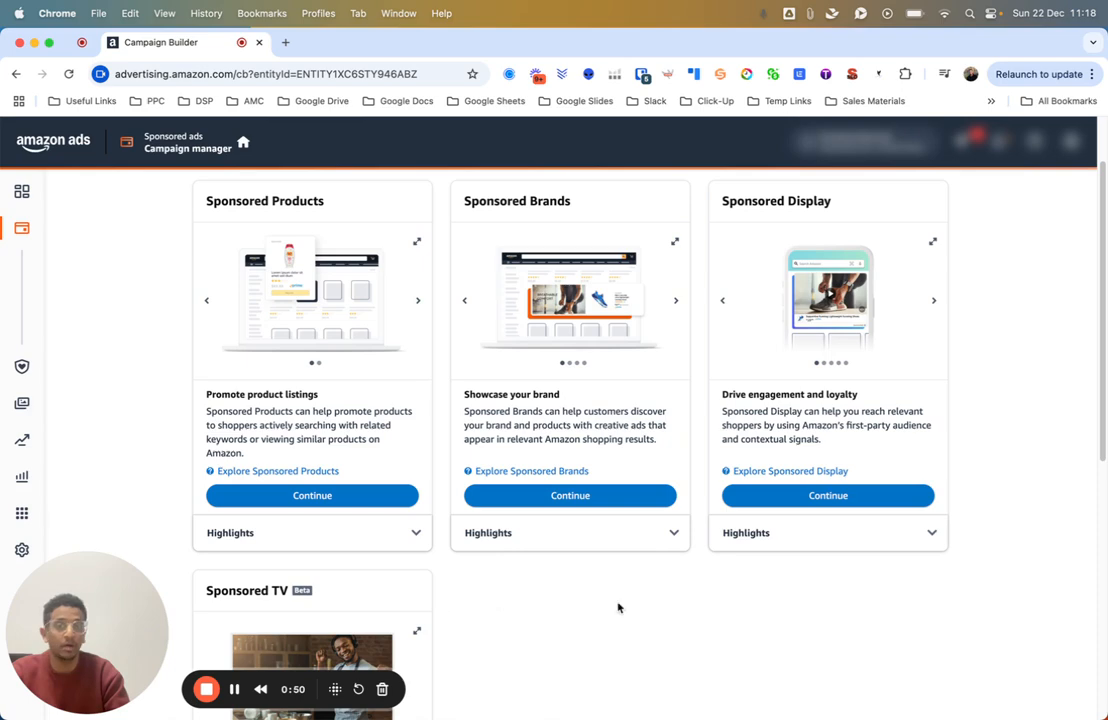
scroll(425, 555, up, 2)
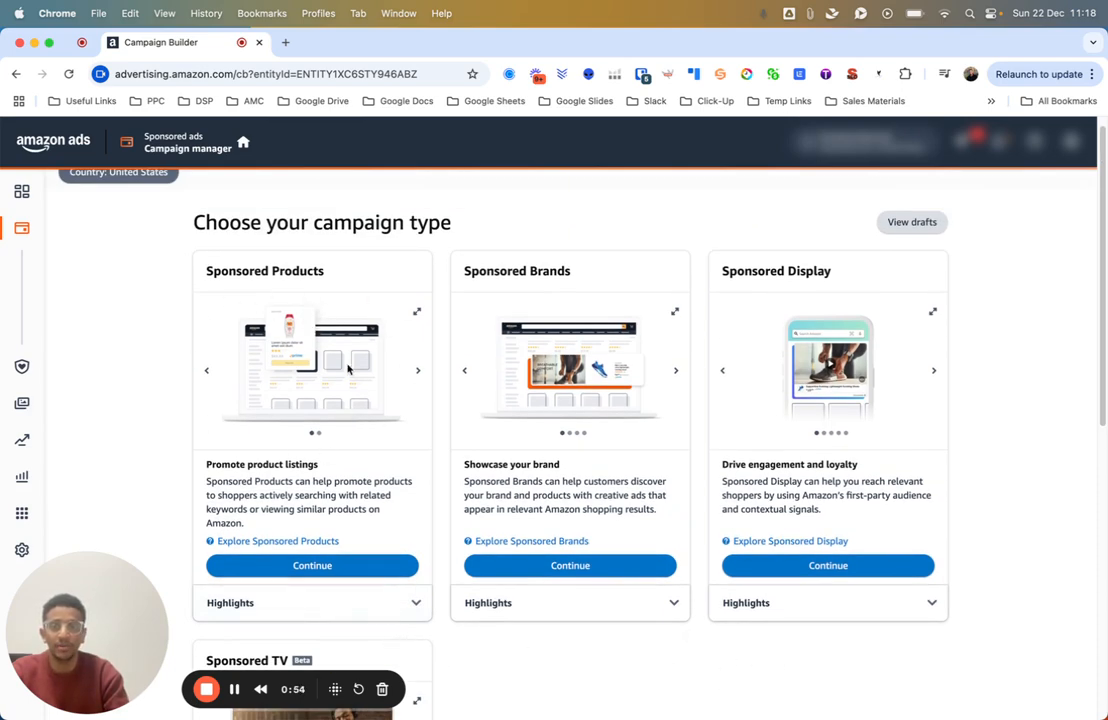
click(293, 565)
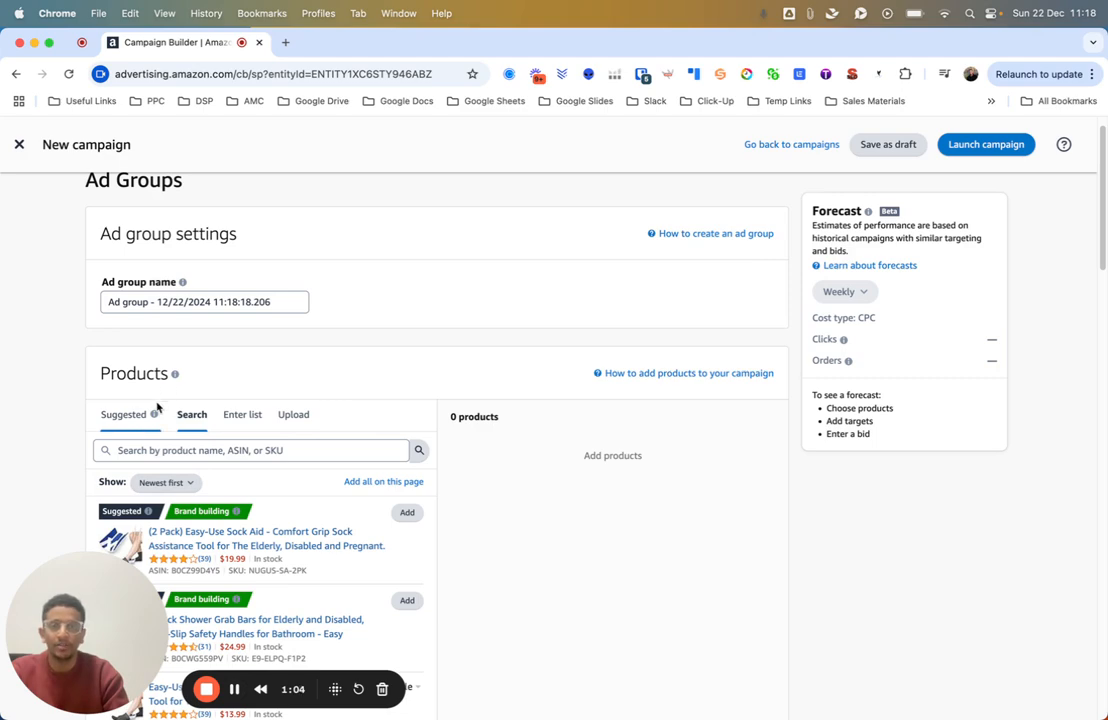
Step: Rename the ad group as "ASIN - Close Match"
scroll(192, 399, up, 1)
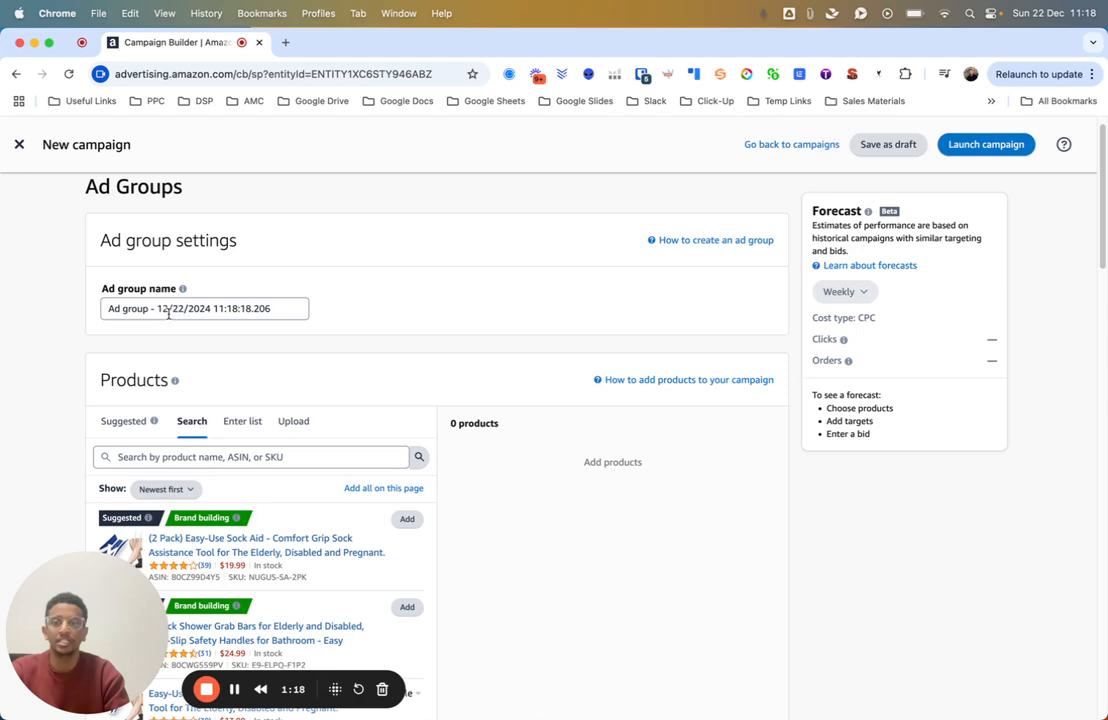
click(111, 310)
drag(287, 312, 106, 309)
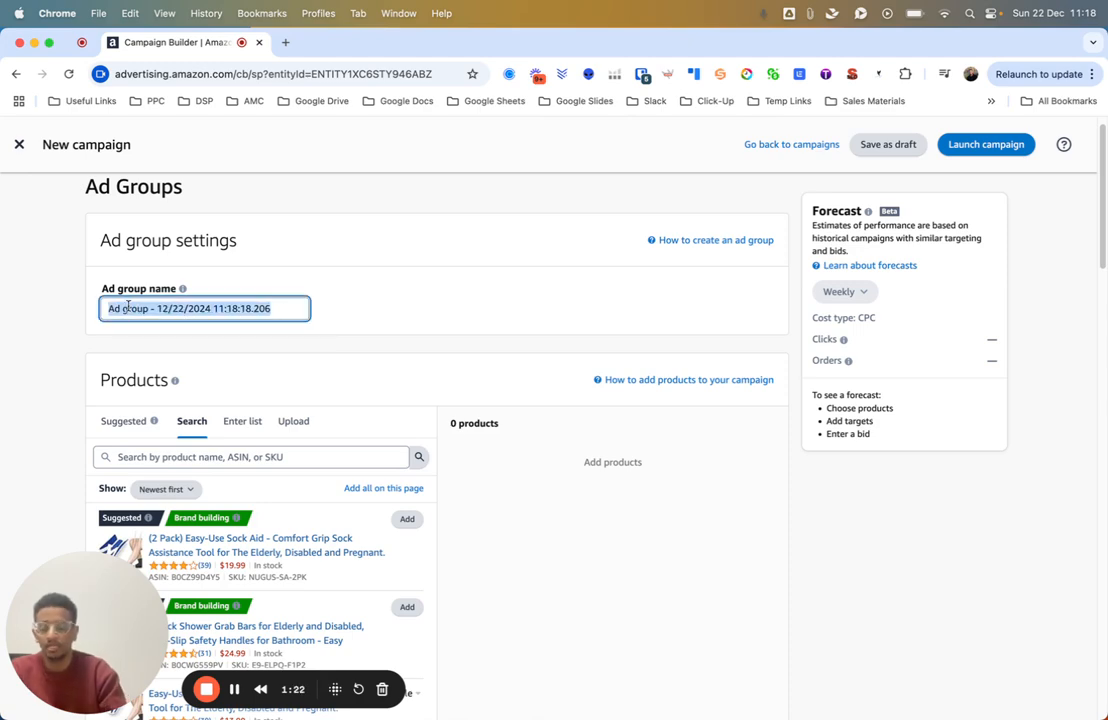
text(ASIN - )
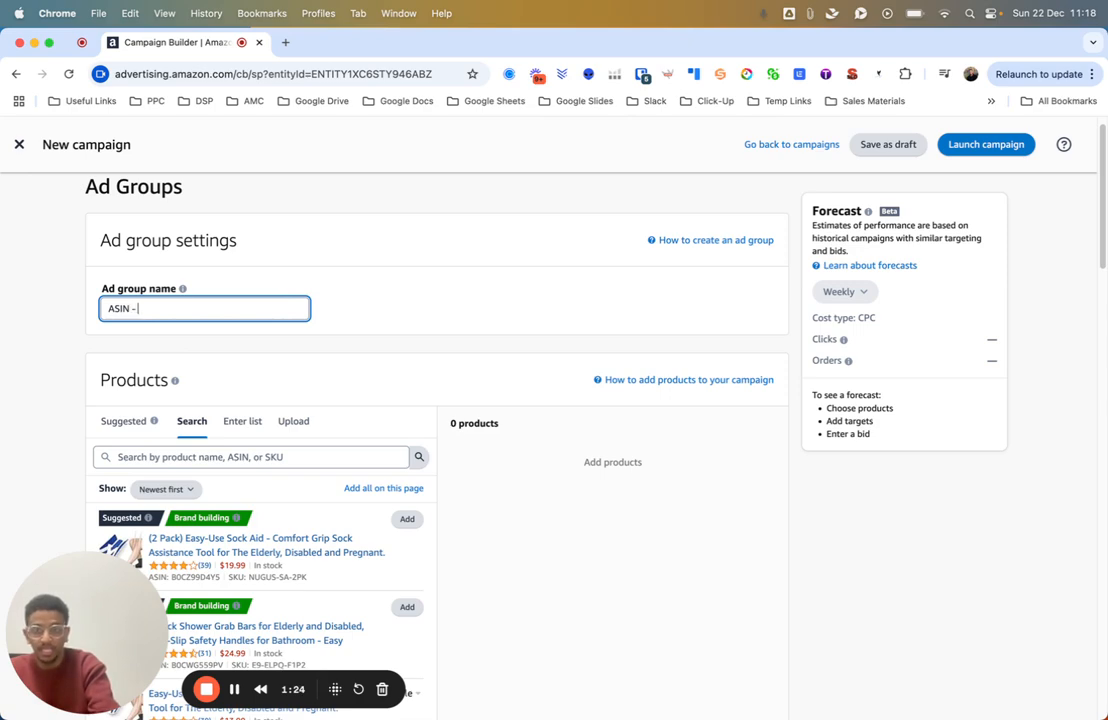
text(Close )
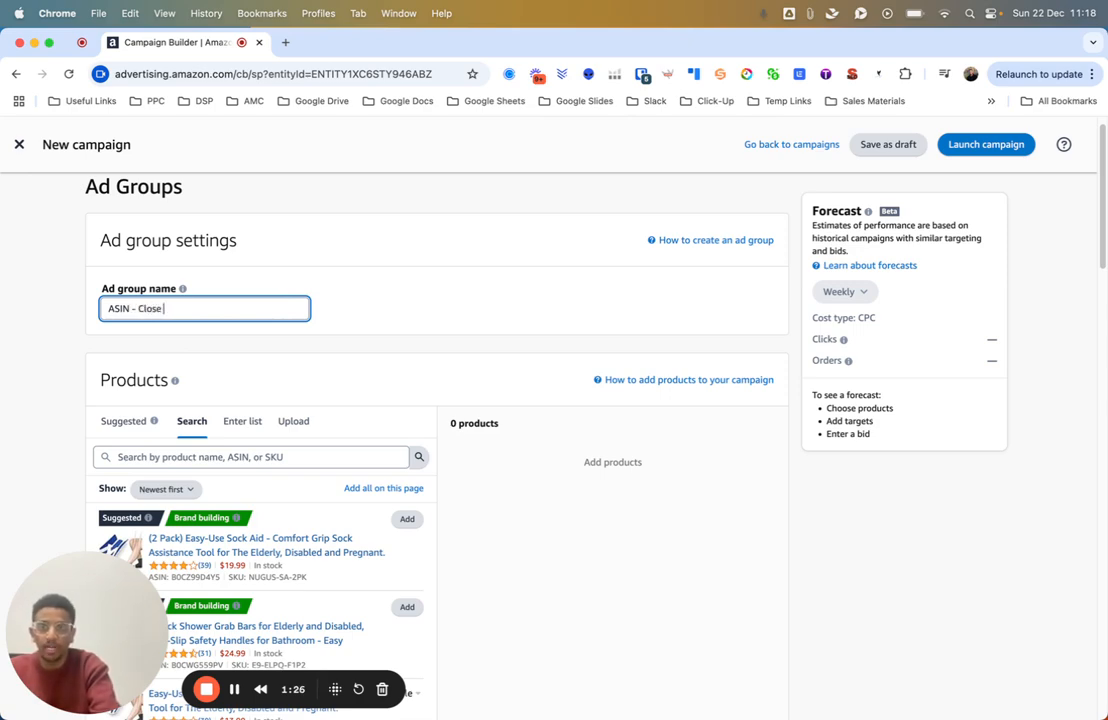
text(Match)
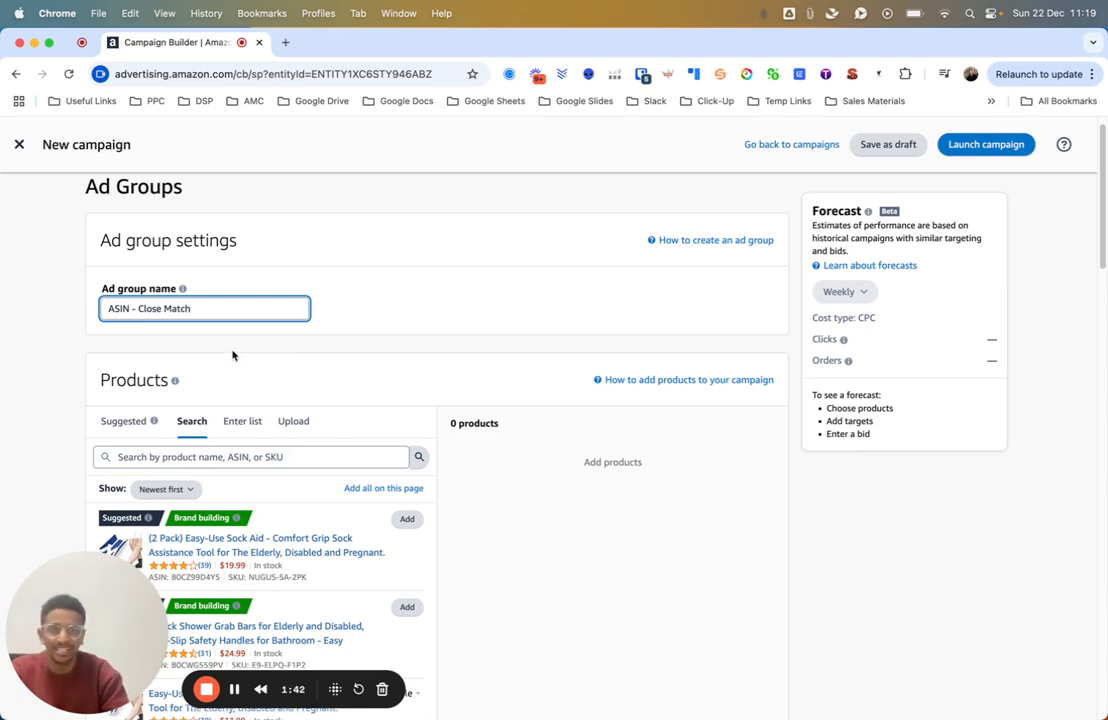
Step: Add the (2 Pack) Easy-Use Sock Aid, SKU NUGUS-SA-2PK, to the ad group's products
scroll(305, 358, down, 1)
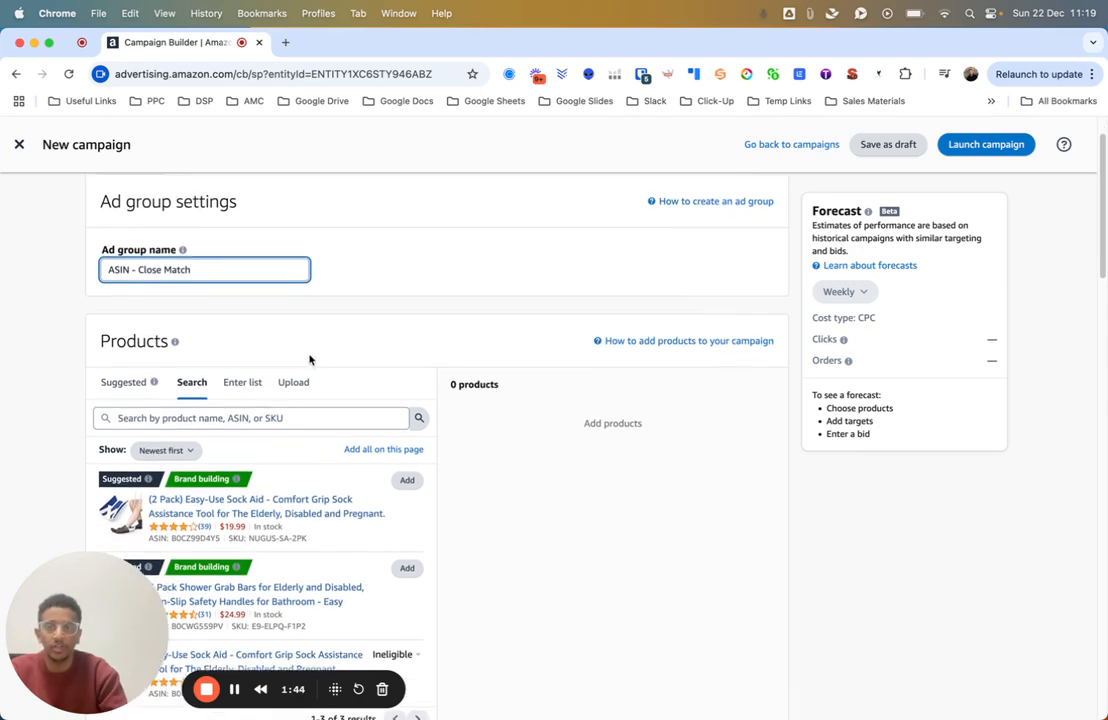
scroll(309, 360, down, 4)
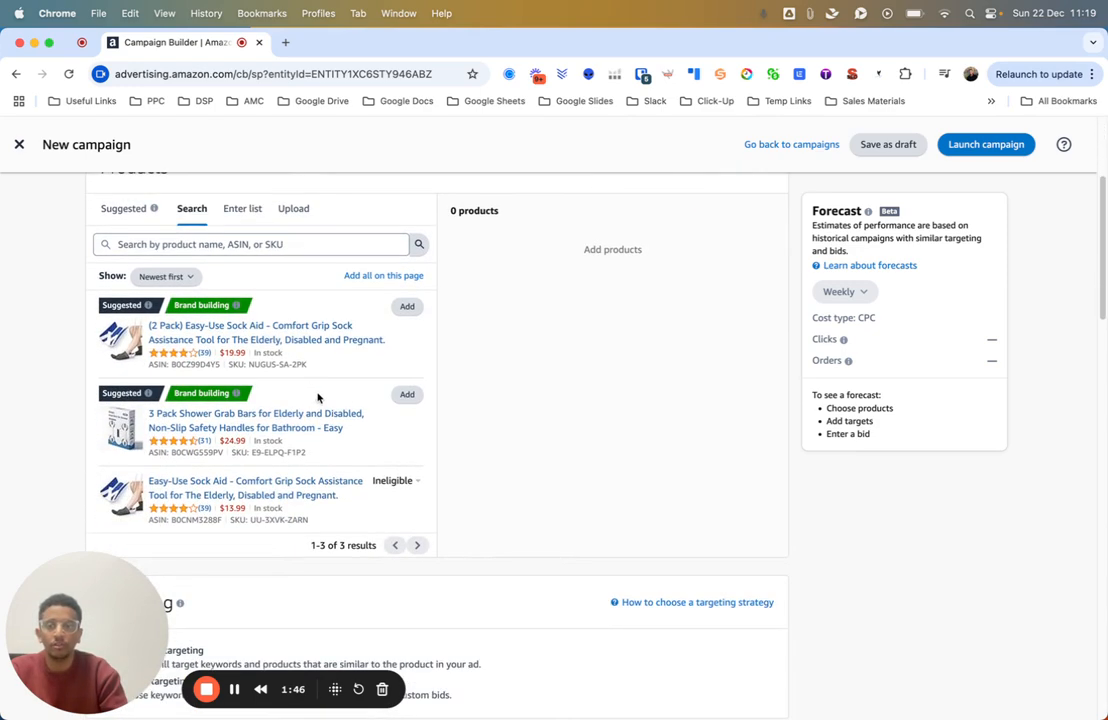
click(405, 307)
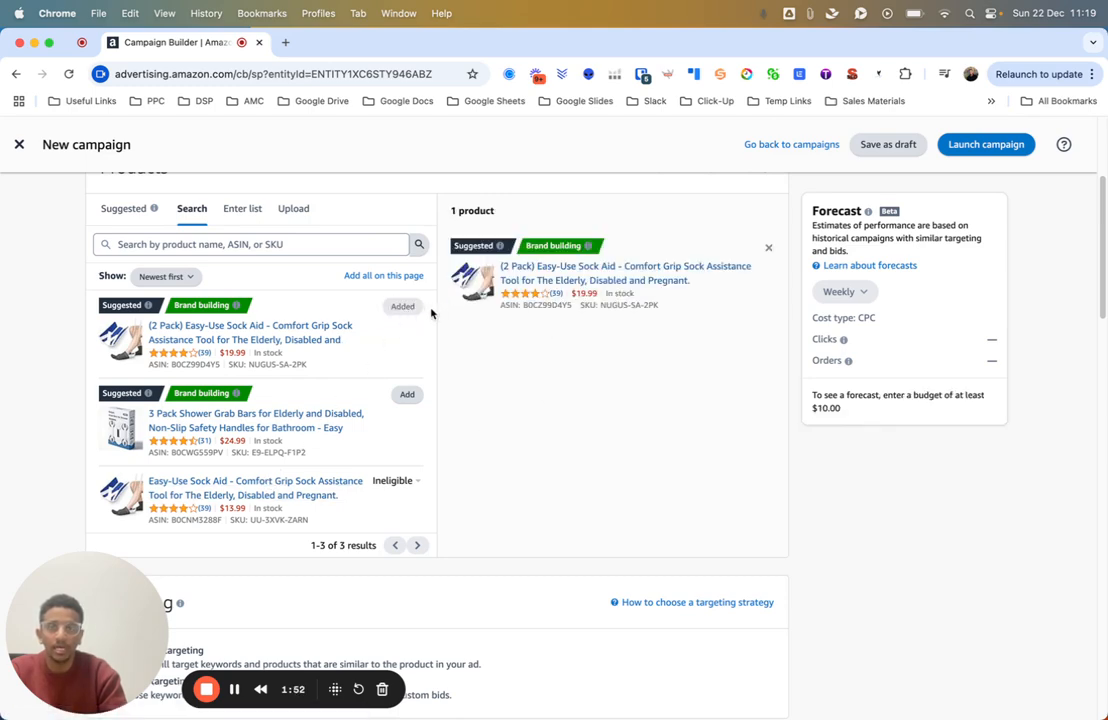
Step: Switch the automatic targeting from a default bid to bids set by targeting group
scroll(423, 428, down, 1)
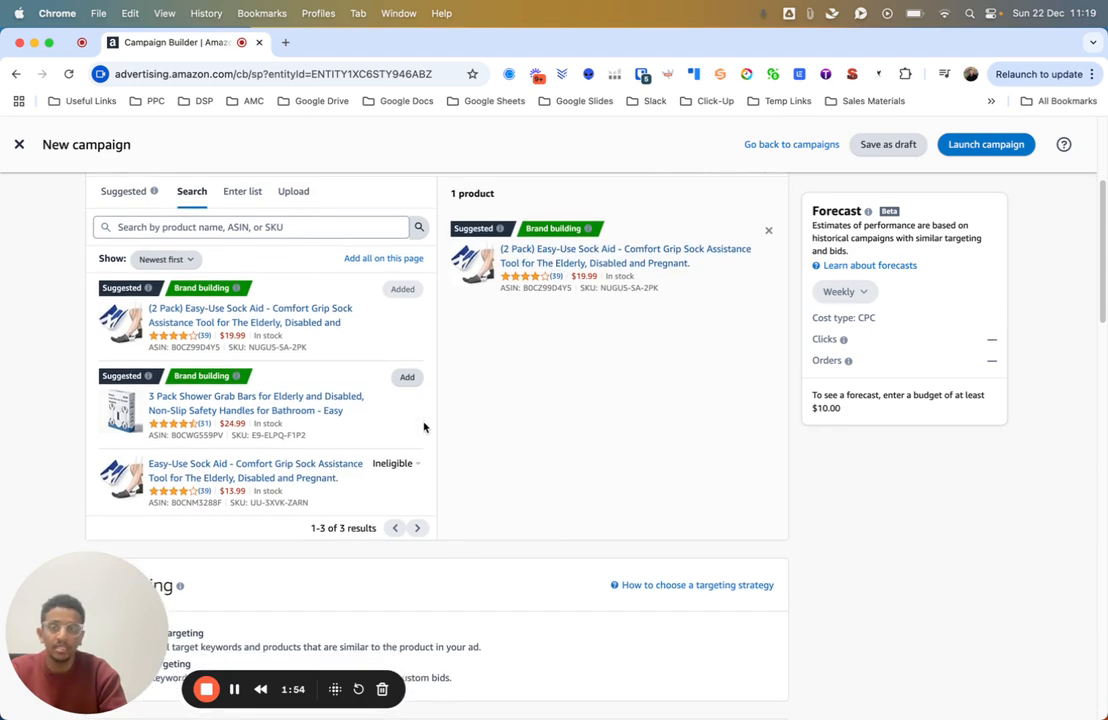
scroll(423, 428, down, 6)
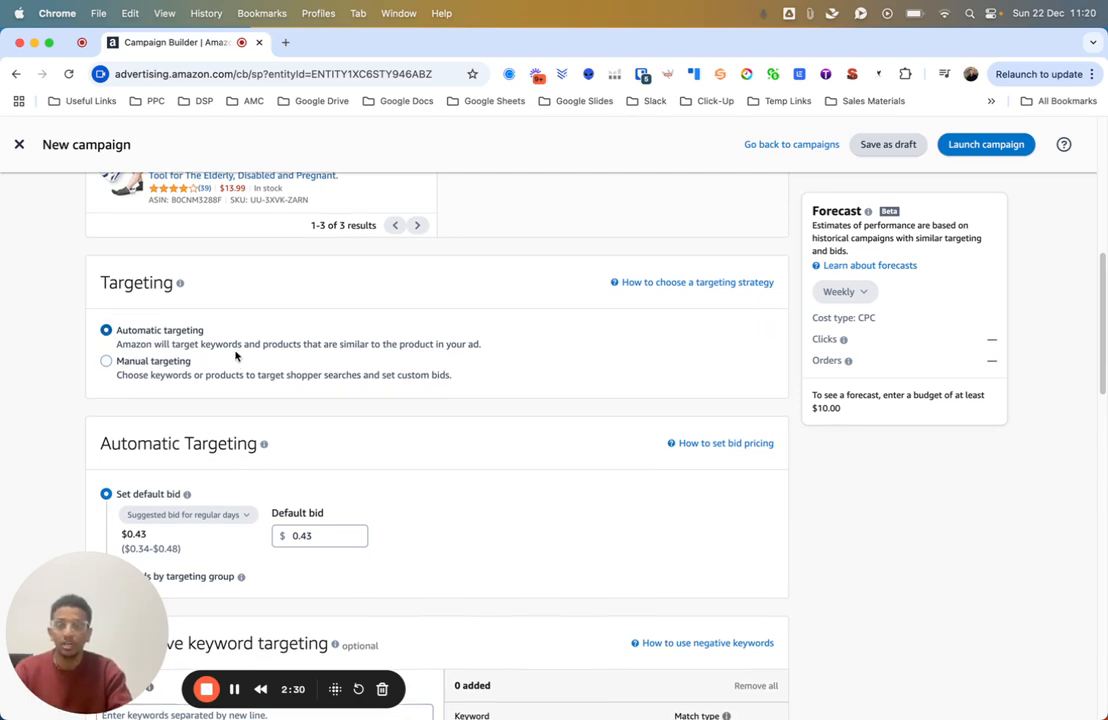
scroll(237, 355, down, 2)
scroll(170, 330, down, 2)
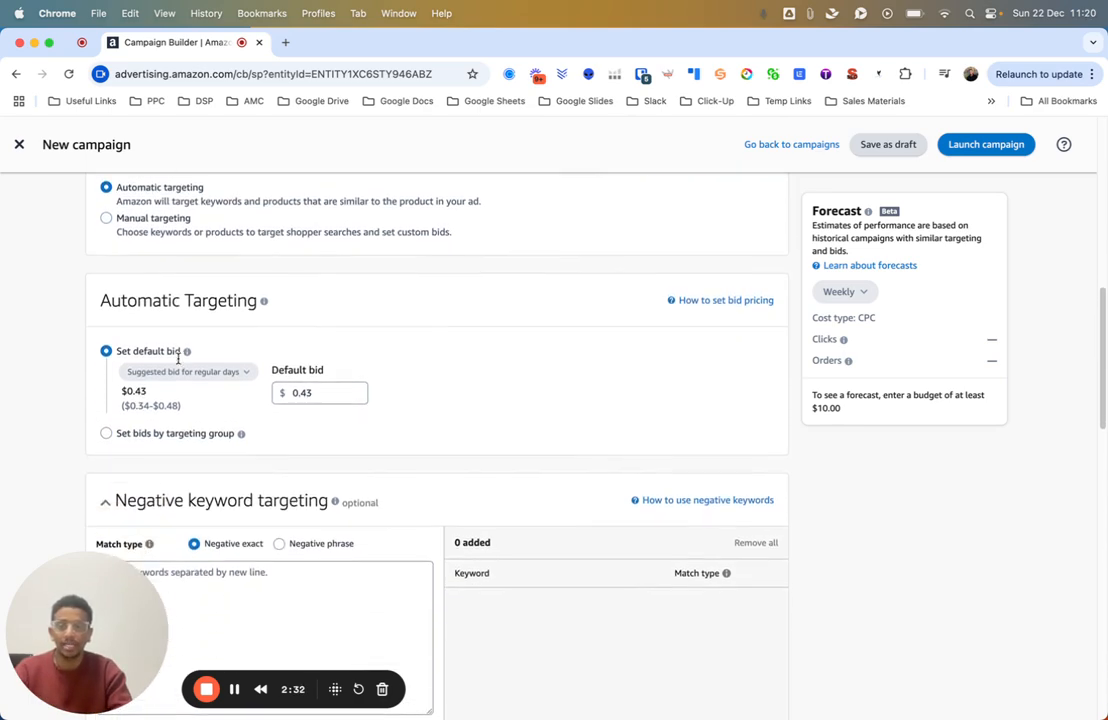
scroll(230, 390, down, 1)
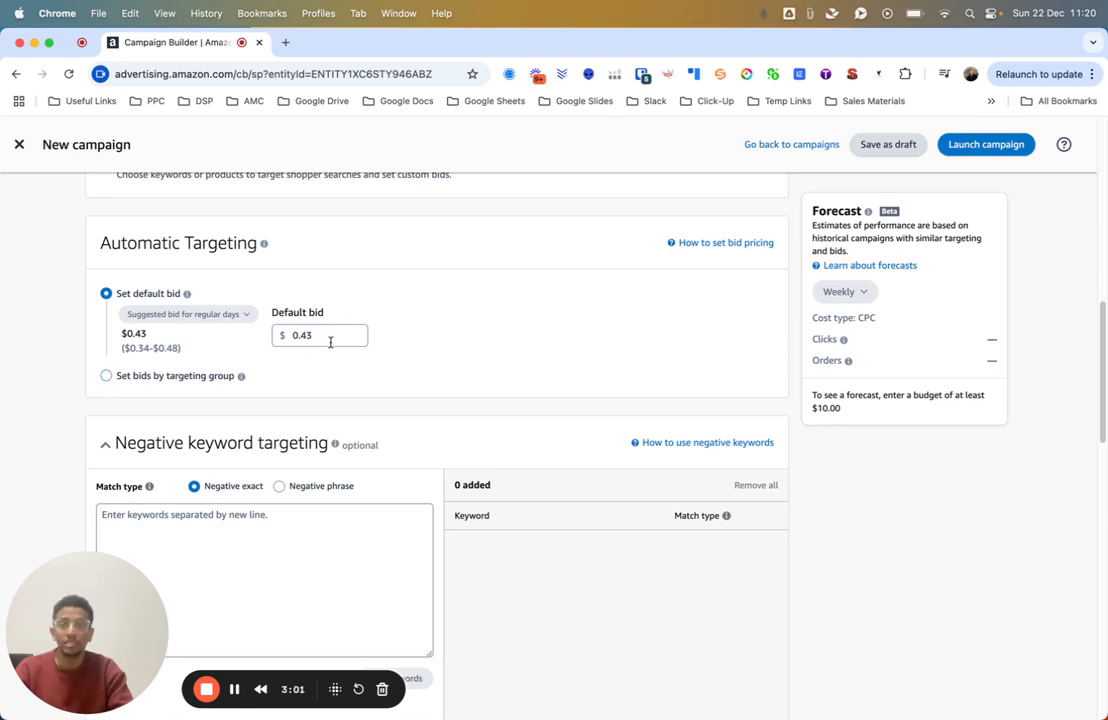
click(106, 376)
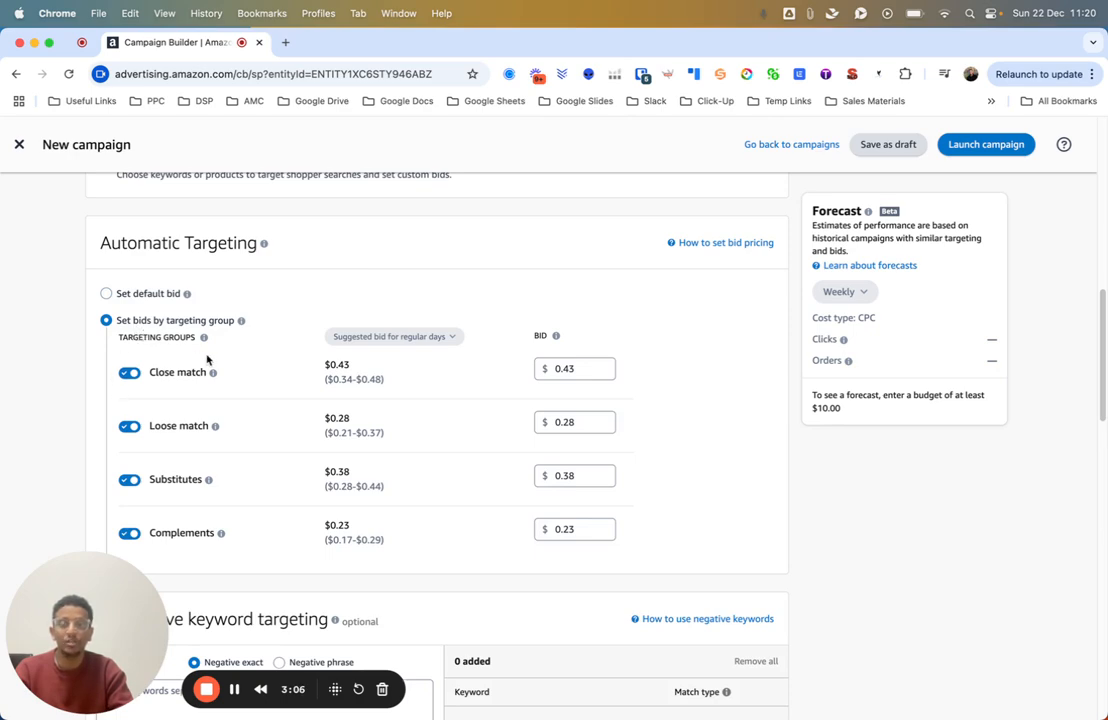
Step: Turn off the Loose match, Substitutes and Complements targeting groups, keeping only Close match enabled
scroll(257, 413, down, 2)
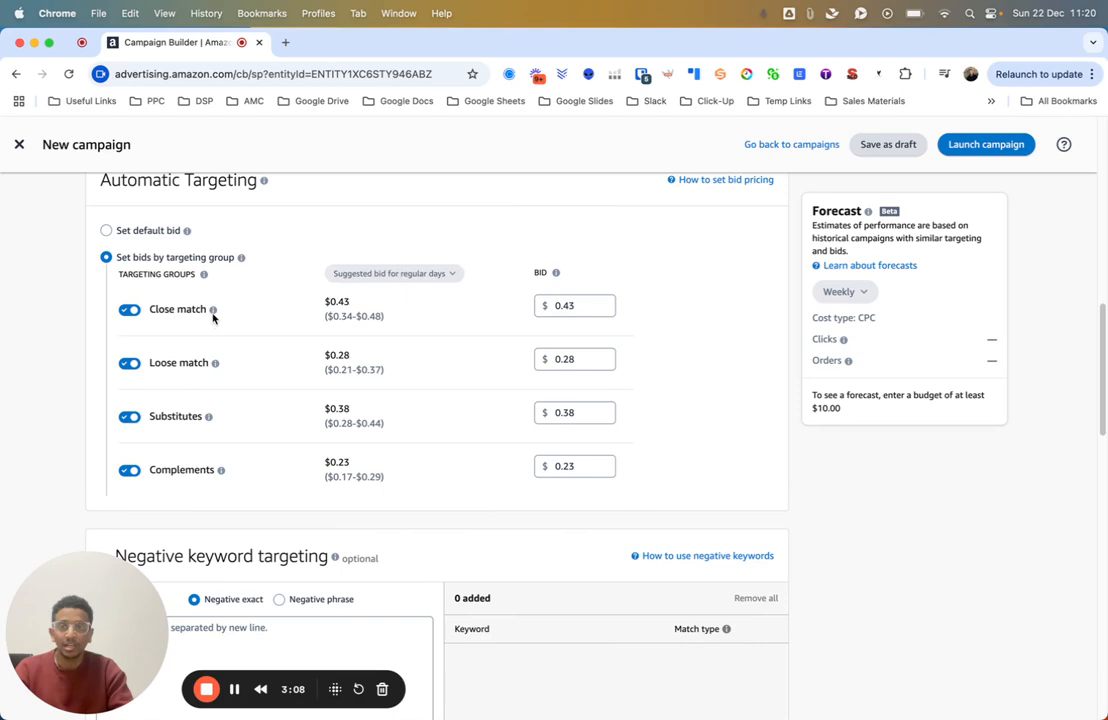
mouse_move(216, 366)
mouse_move(212, 310)
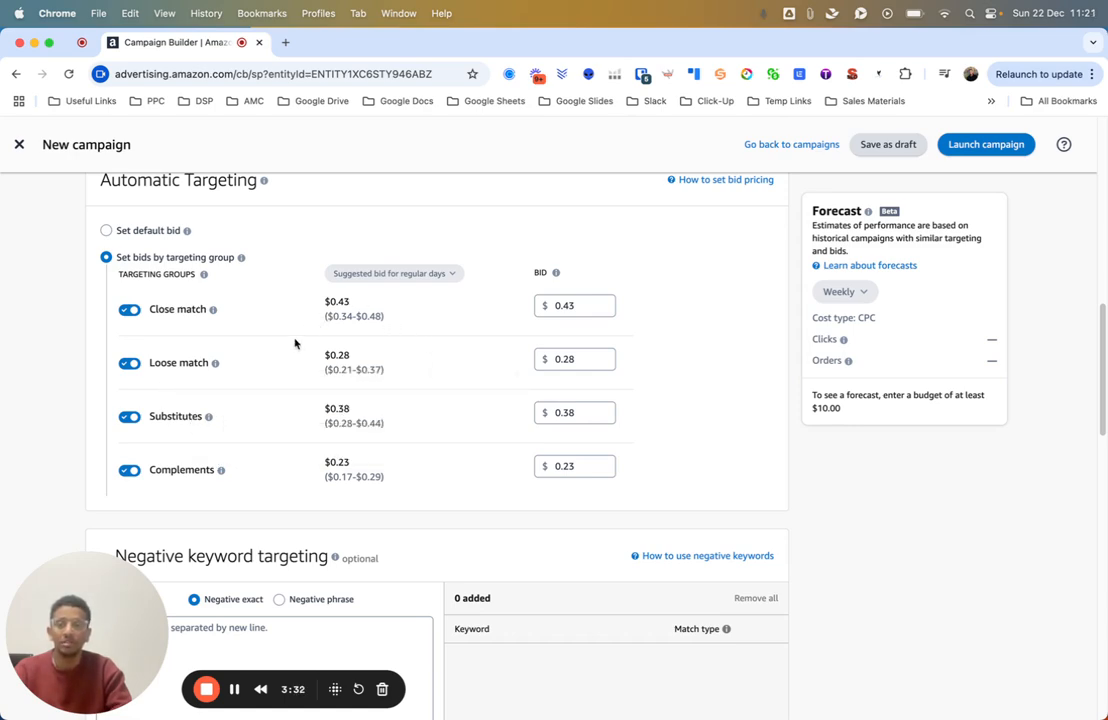
click(129, 363)
click(129, 416)
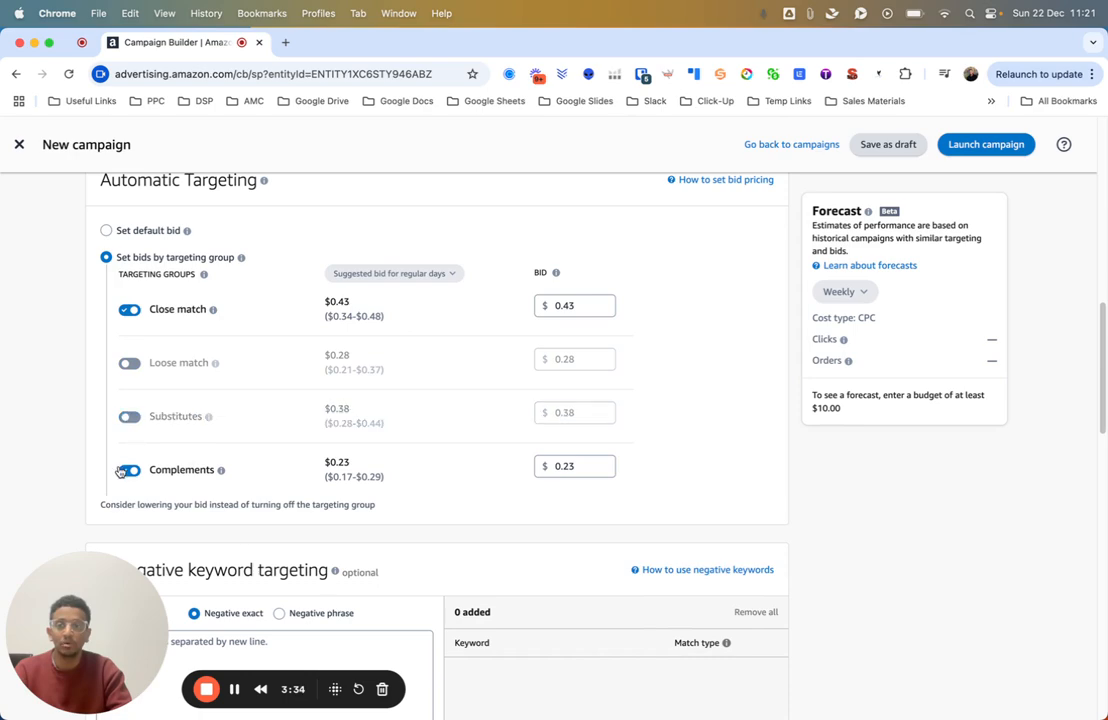
click(129, 470)
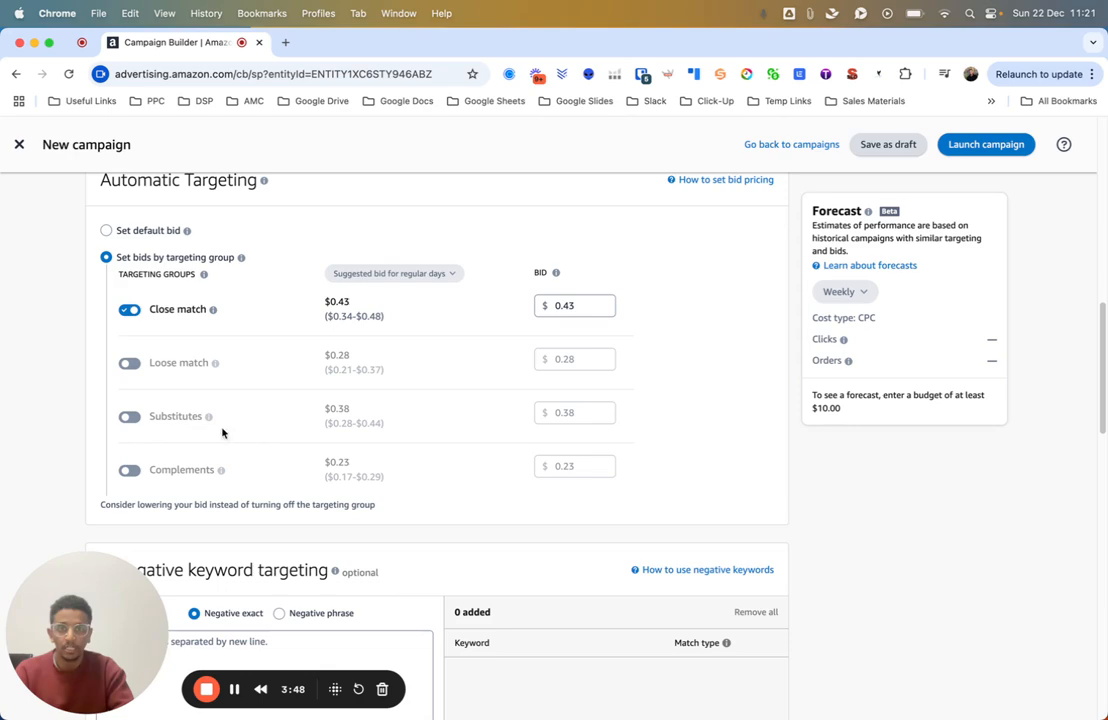
Step: Review the negative keyword targeting section and the Close match bid in the automatic targeting settings
scroll(367, 433, down, 1)
scroll(367, 433, down, 5)
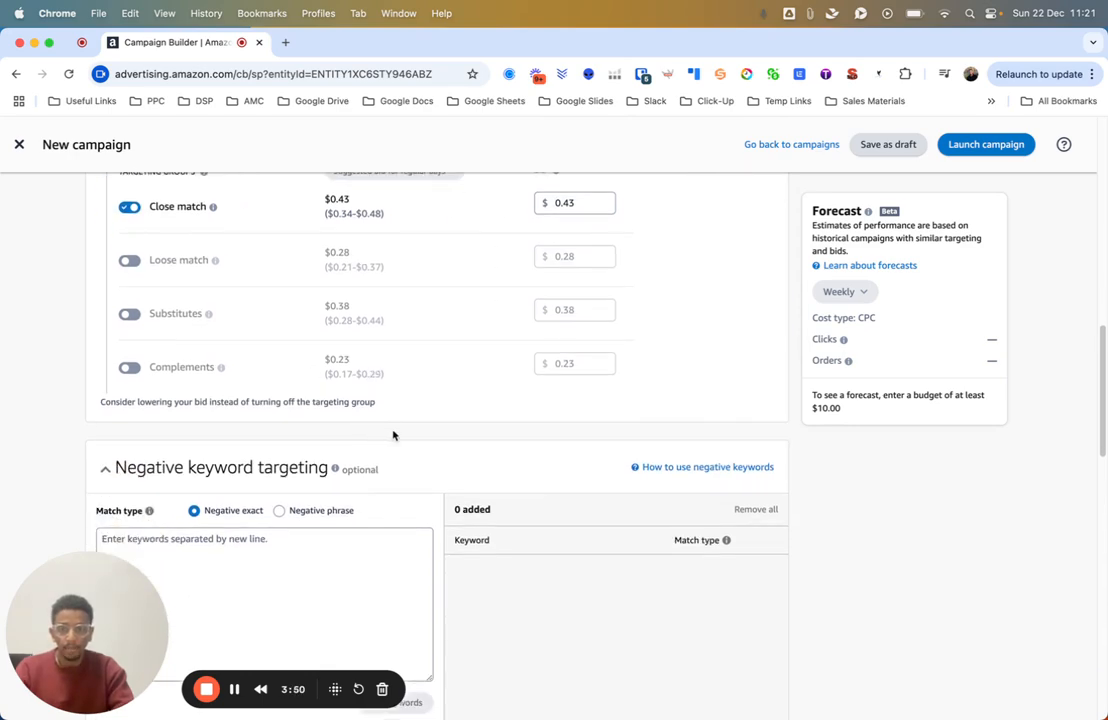
scroll(452, 388, up, 3)
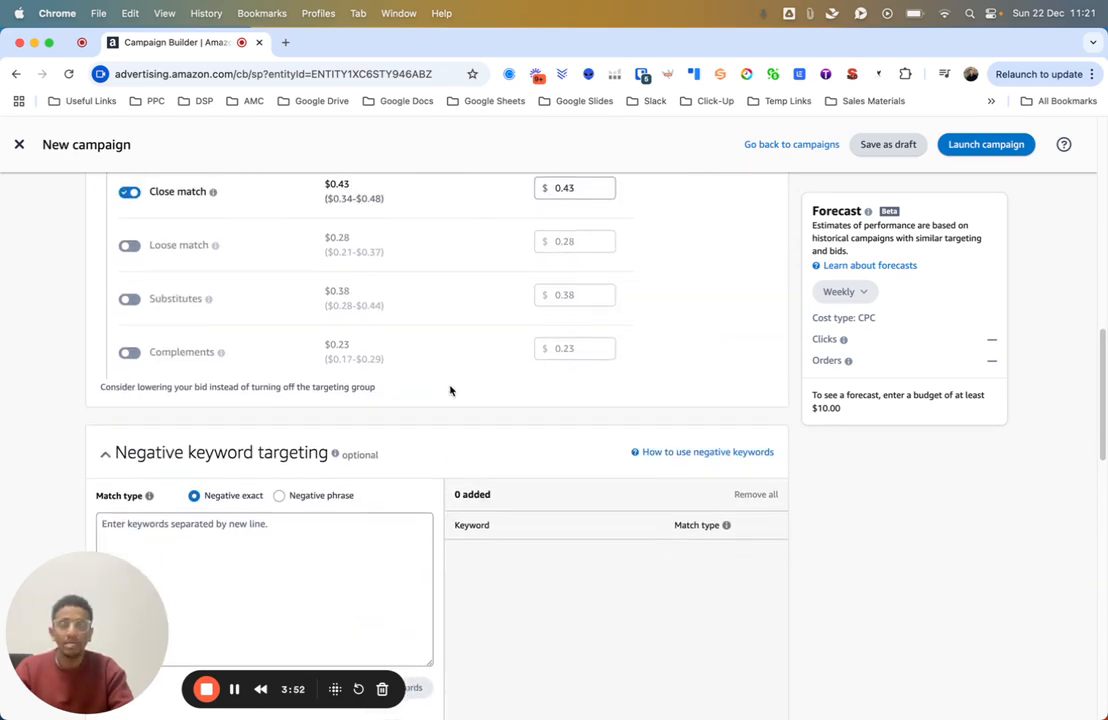
scroll(451, 390, down, 3)
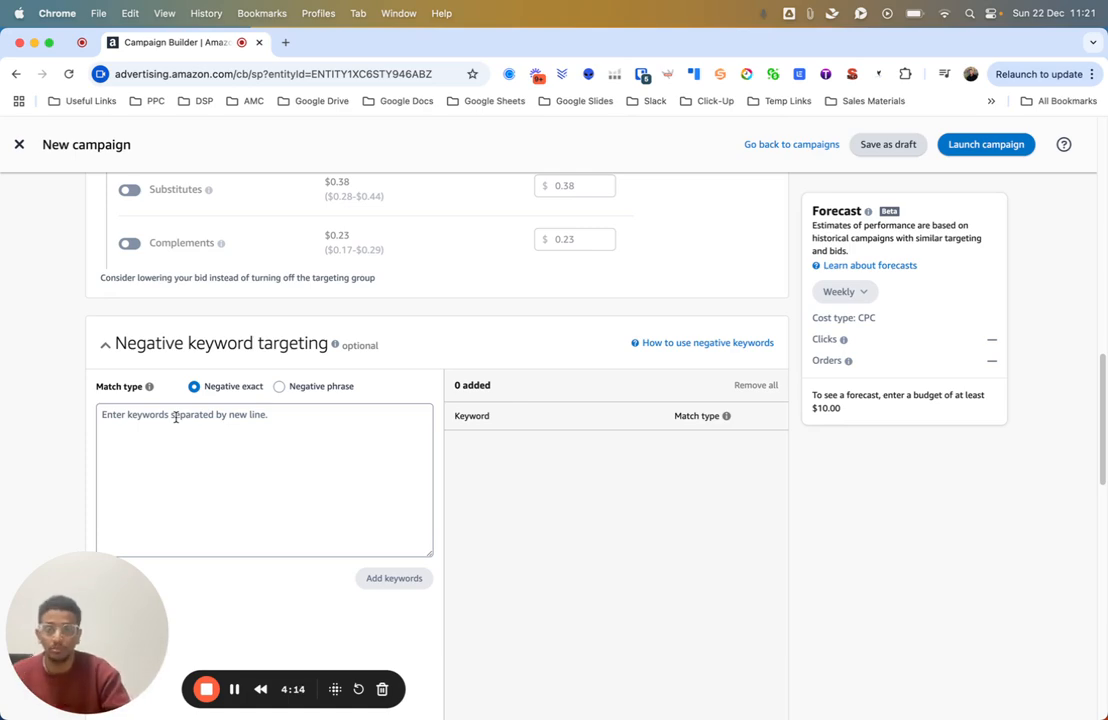
scroll(225, 461, down, 1)
scroll(225, 461, down, 10)
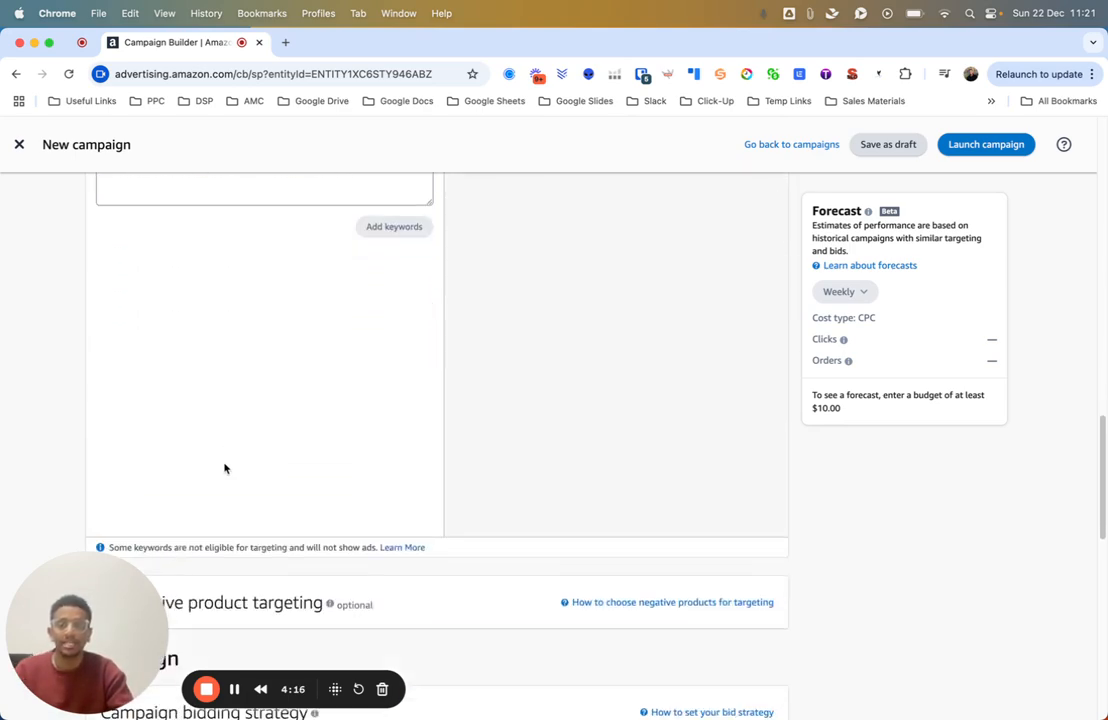
scroll(225, 465, up, 8)
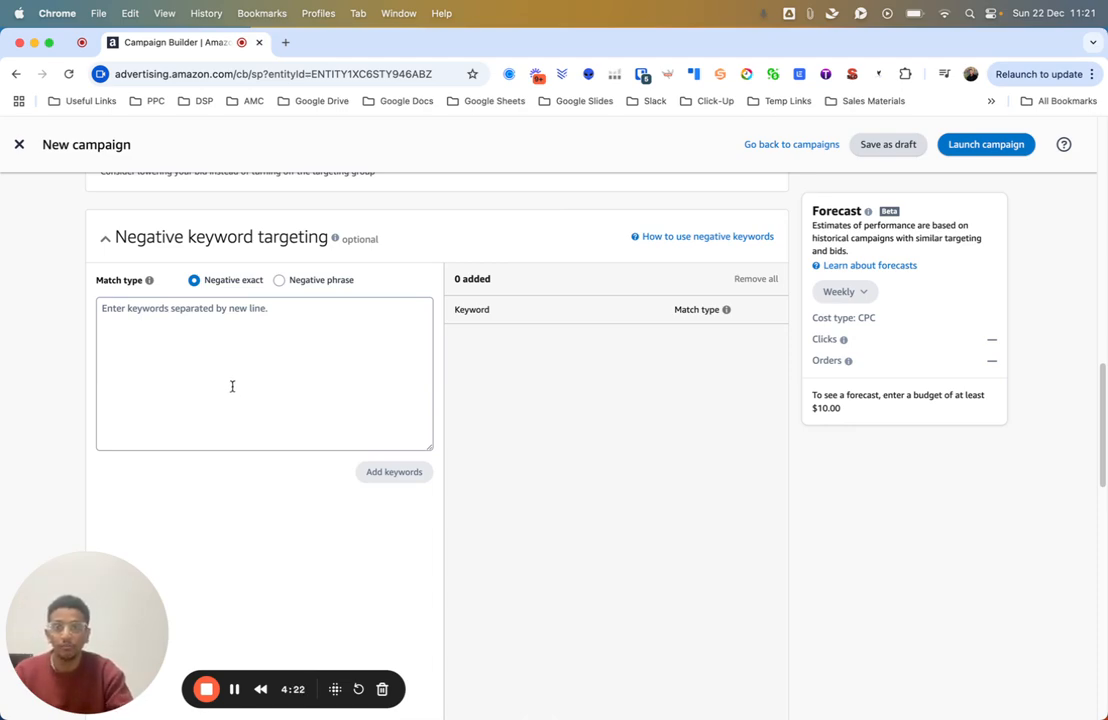
scroll(240, 540, up, 4)
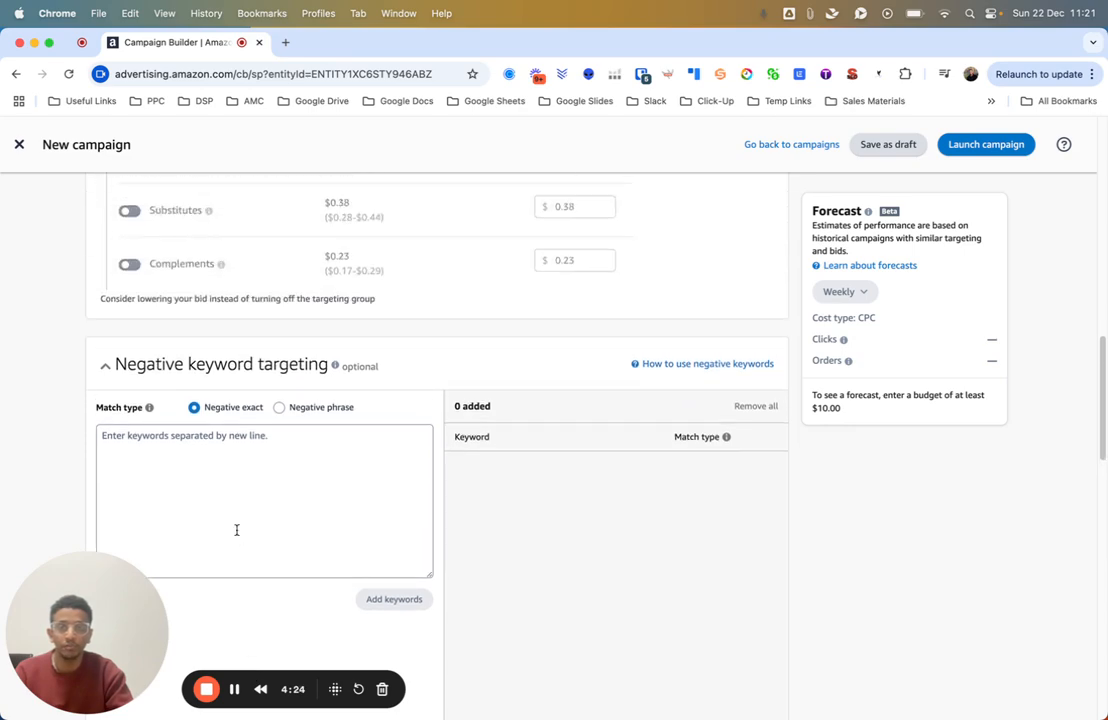
scroll(237, 531, up, 15)
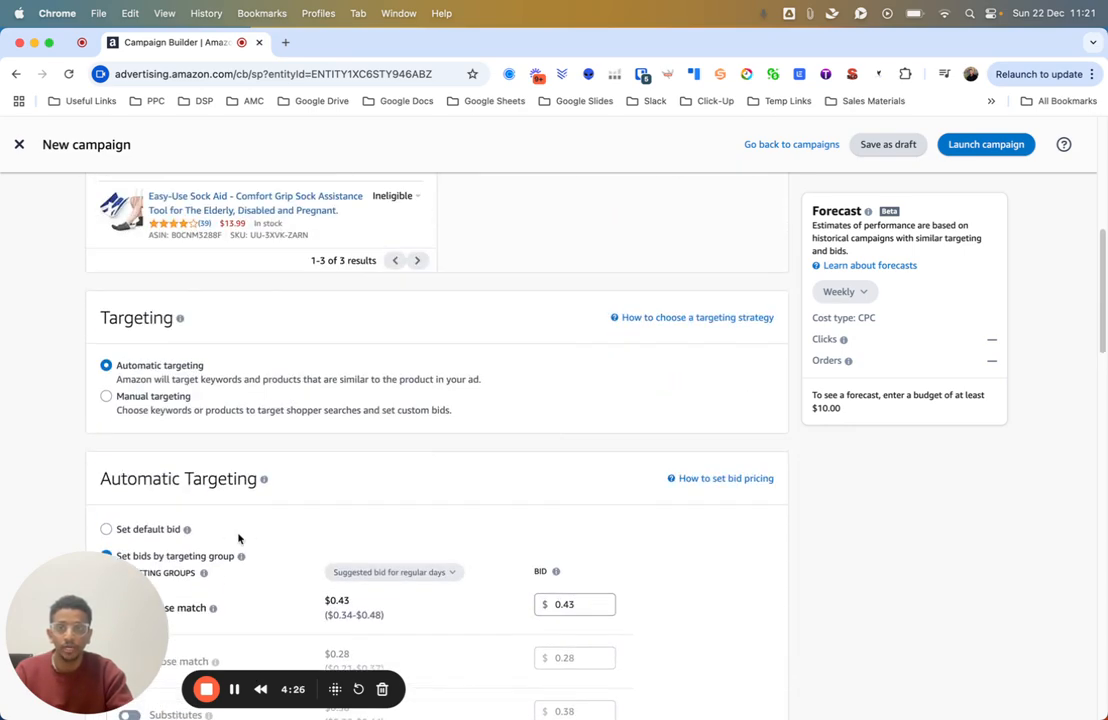
scroll(240, 540, down, 6)
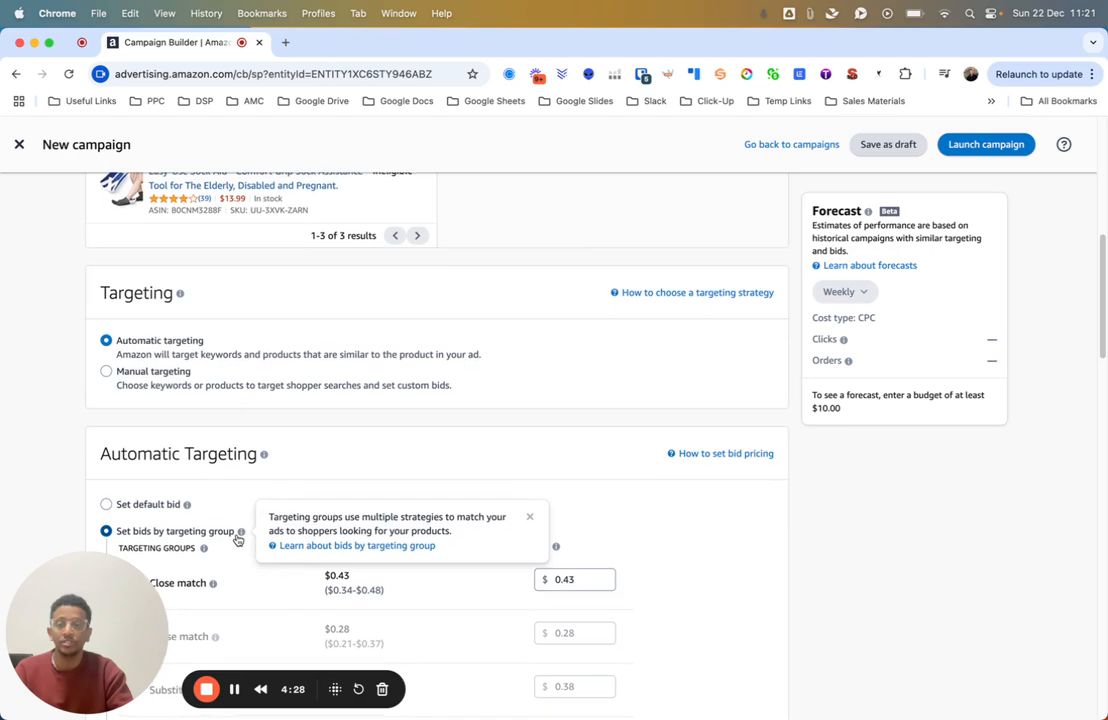
scroll(237, 540, down, 1)
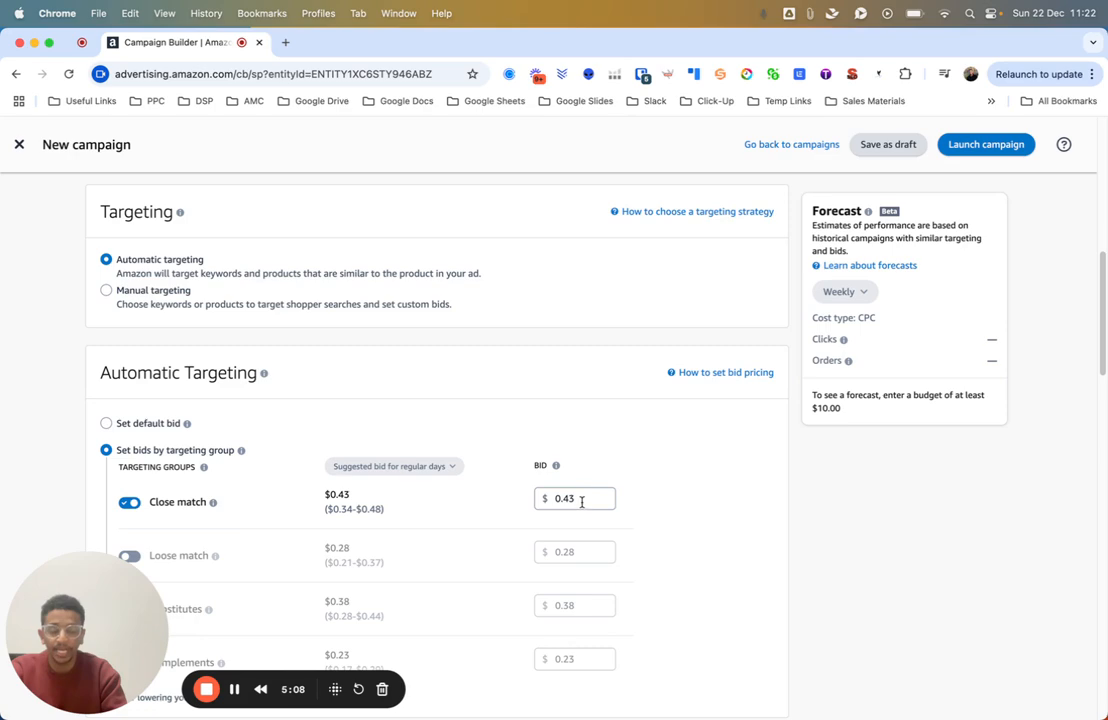
scroll(354, 594, down, 3)
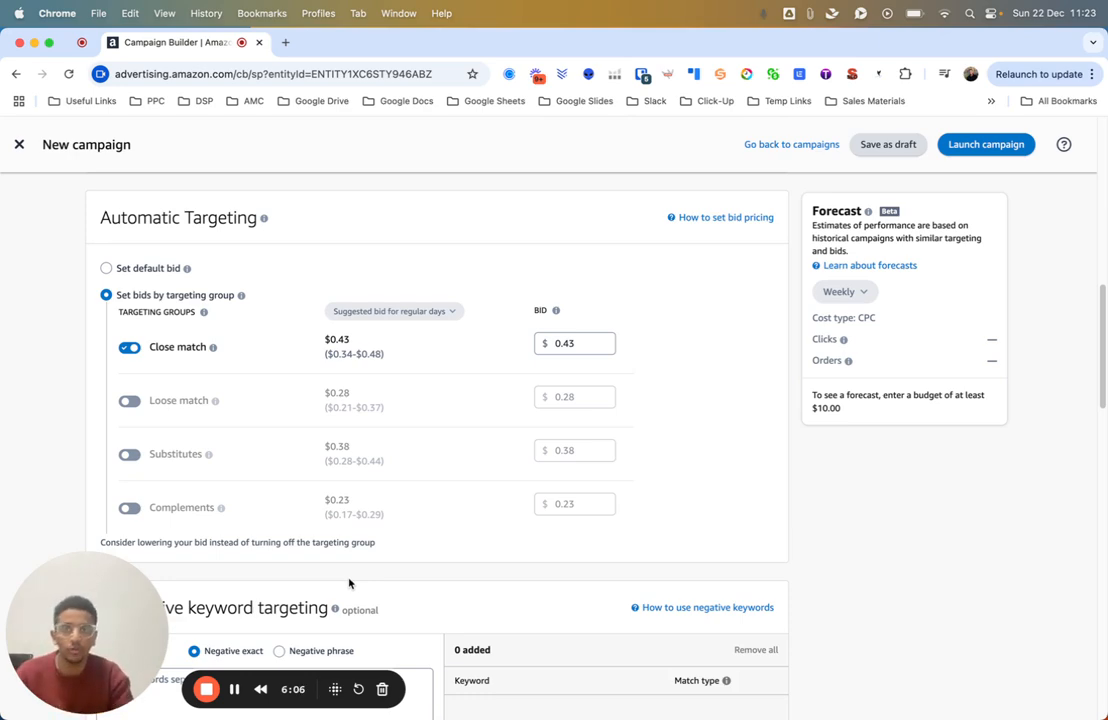
scroll(160, 345, down, 5)
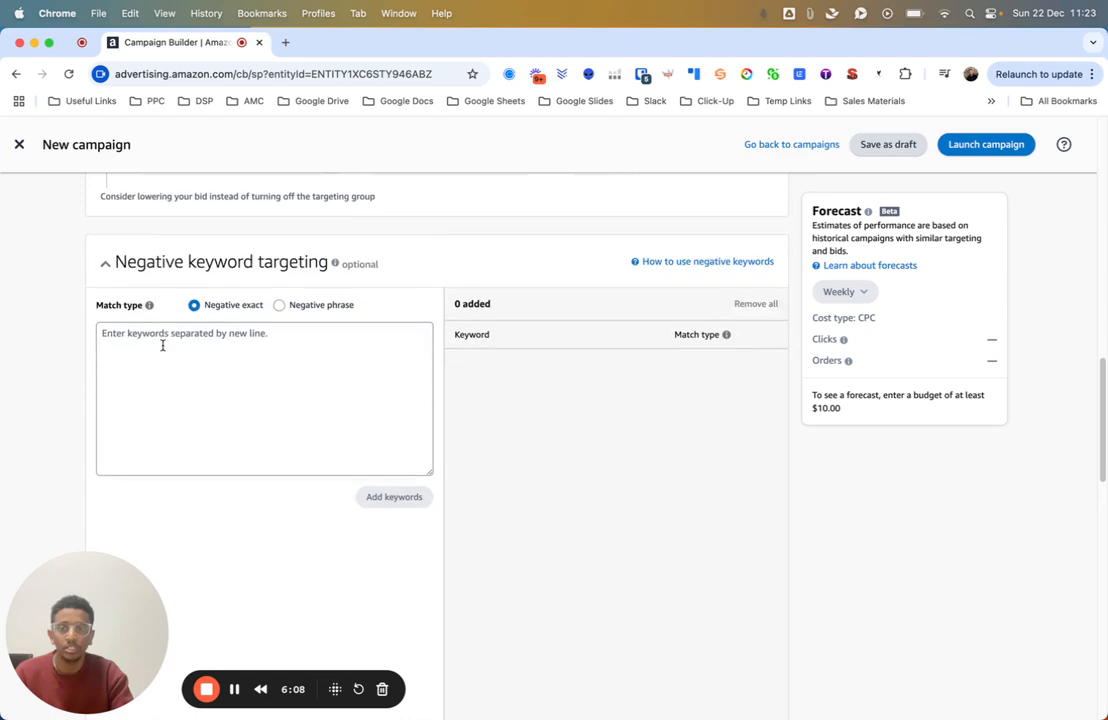
Step: Review the negative keyword targeting options, then expand the optional Negative product targeting section and examine how products can be excluded
scroll(170, 355, up, 1)
scroll(172, 360, down, 10)
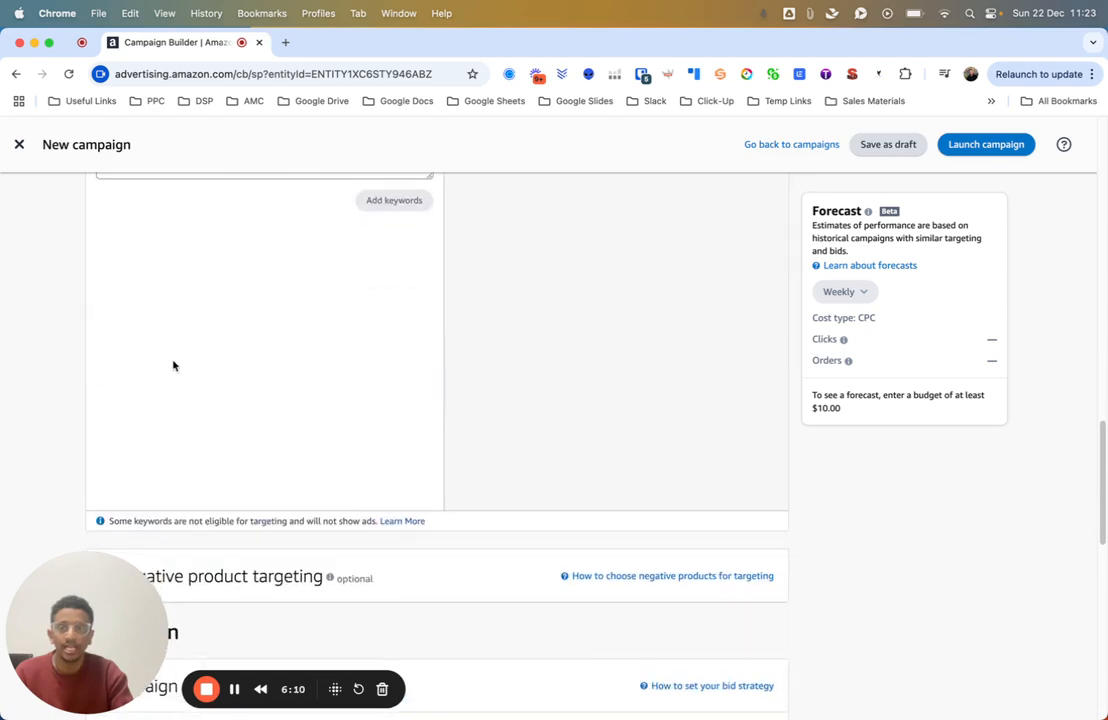
scroll(174, 367, up, 3)
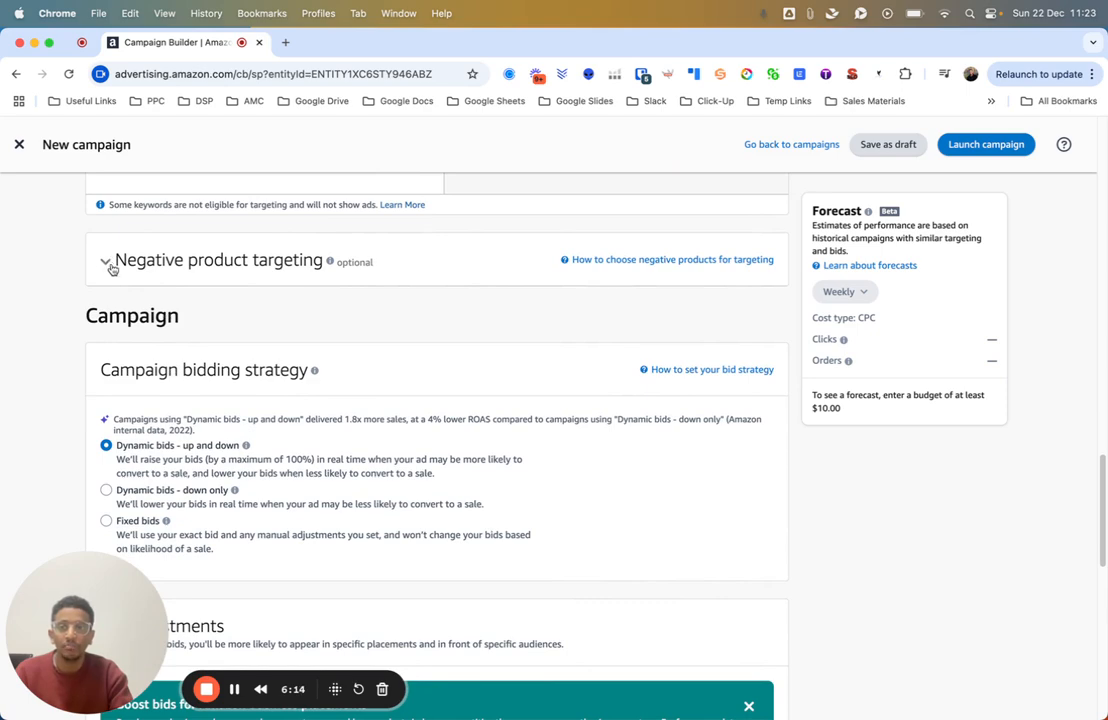
scroll(126, 302, up, 15)
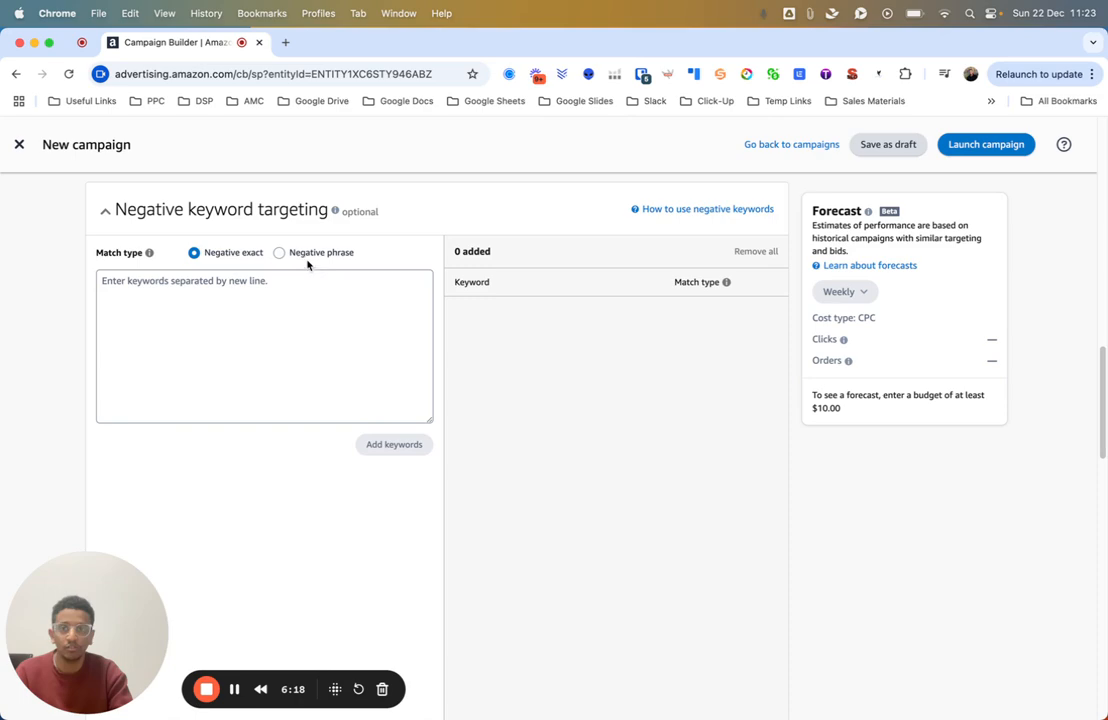
scroll(195, 320, down, 3)
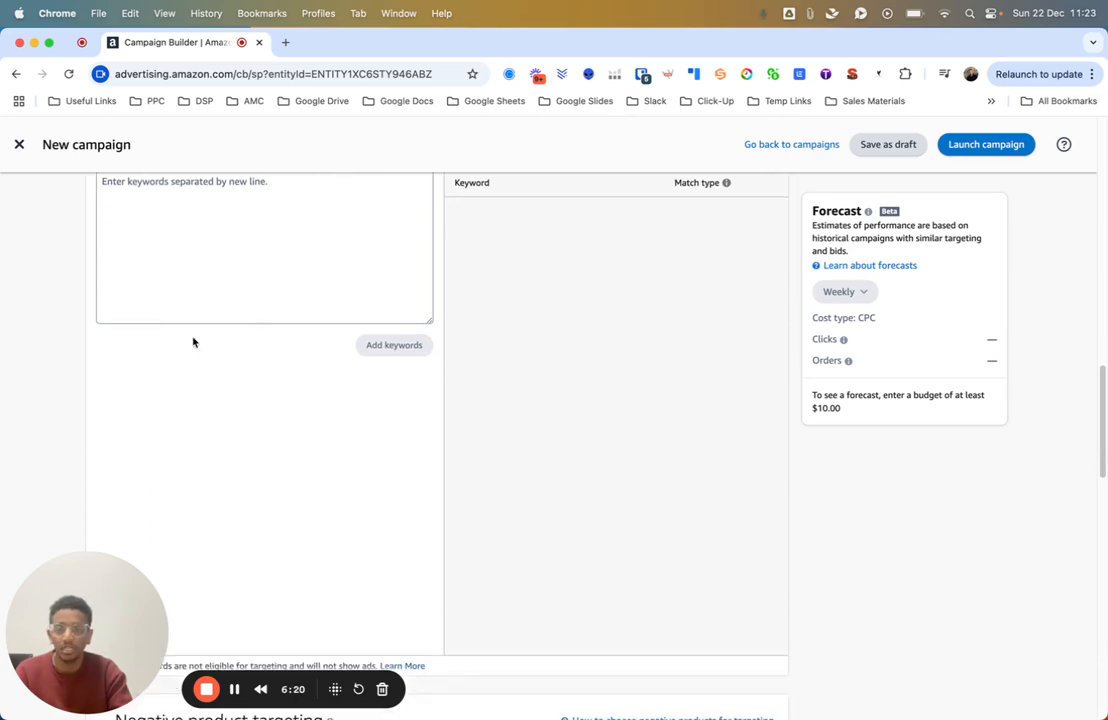
scroll(194, 343, down, 6)
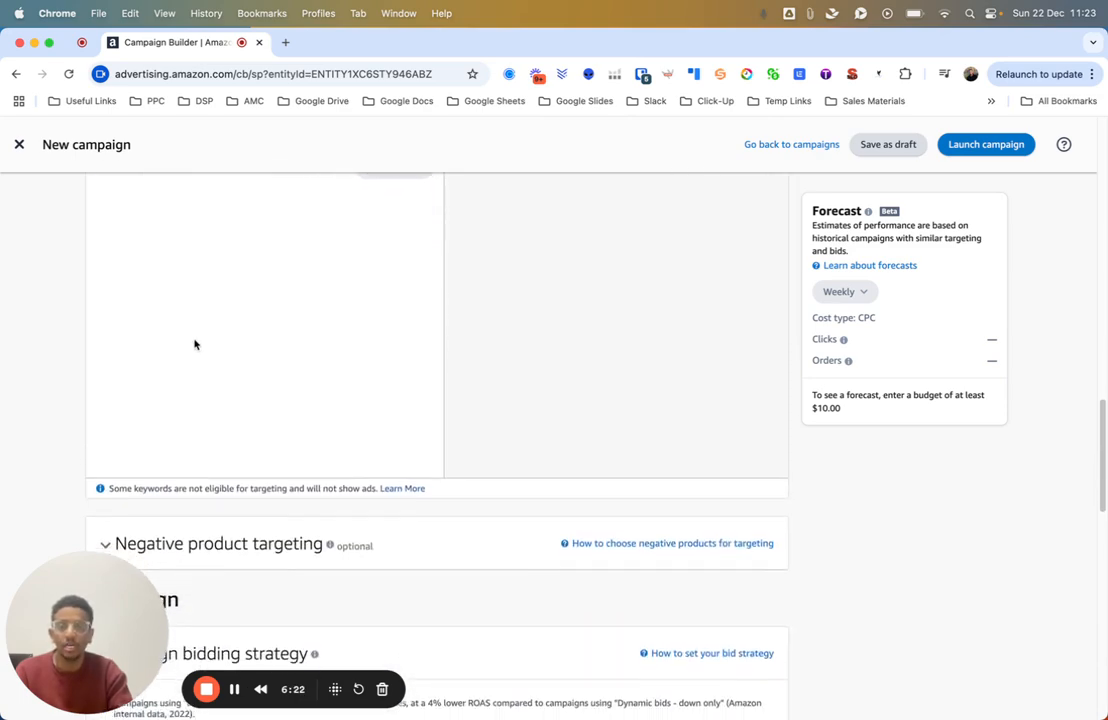
scroll(194, 346, down, 5)
click(101, 321)
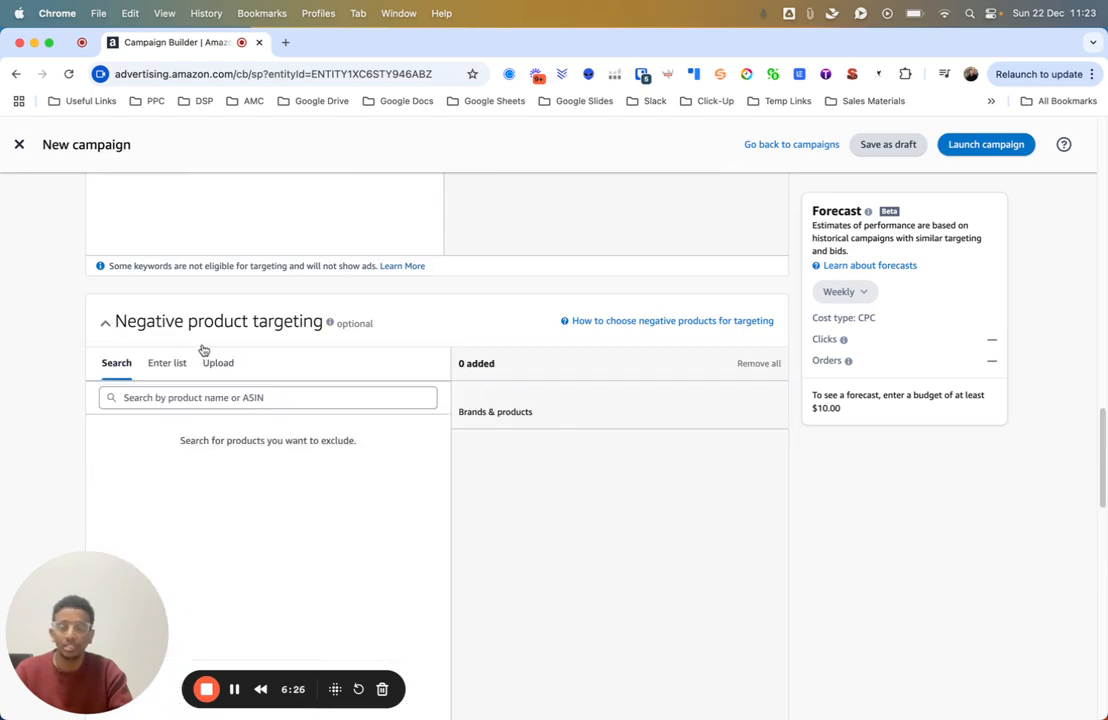
scroll(221, 437, down, 1)
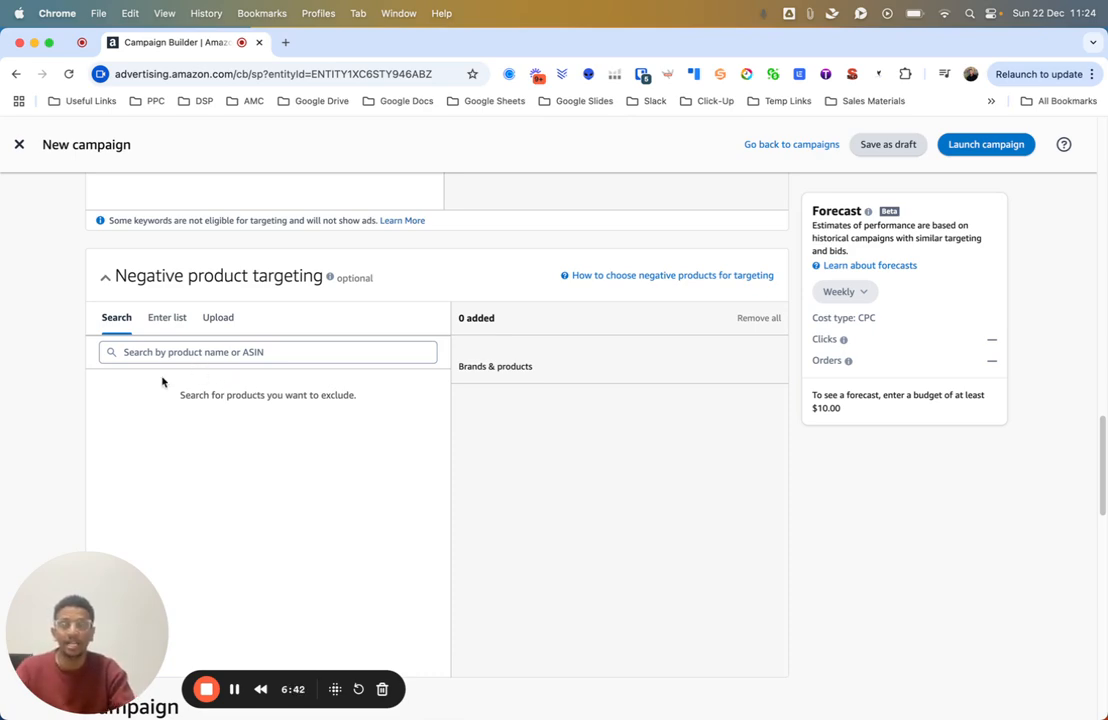
scroll(161, 448, down, 3)
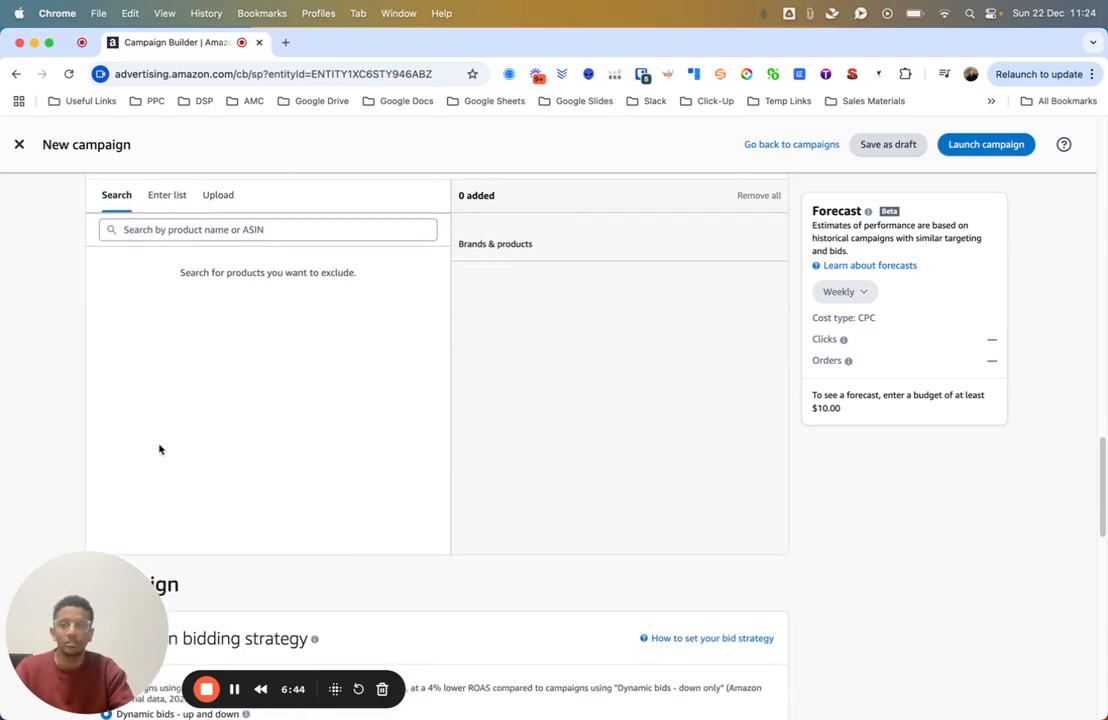
scroll(205, 340, down, 3)
scroll(203, 358, up, 4)
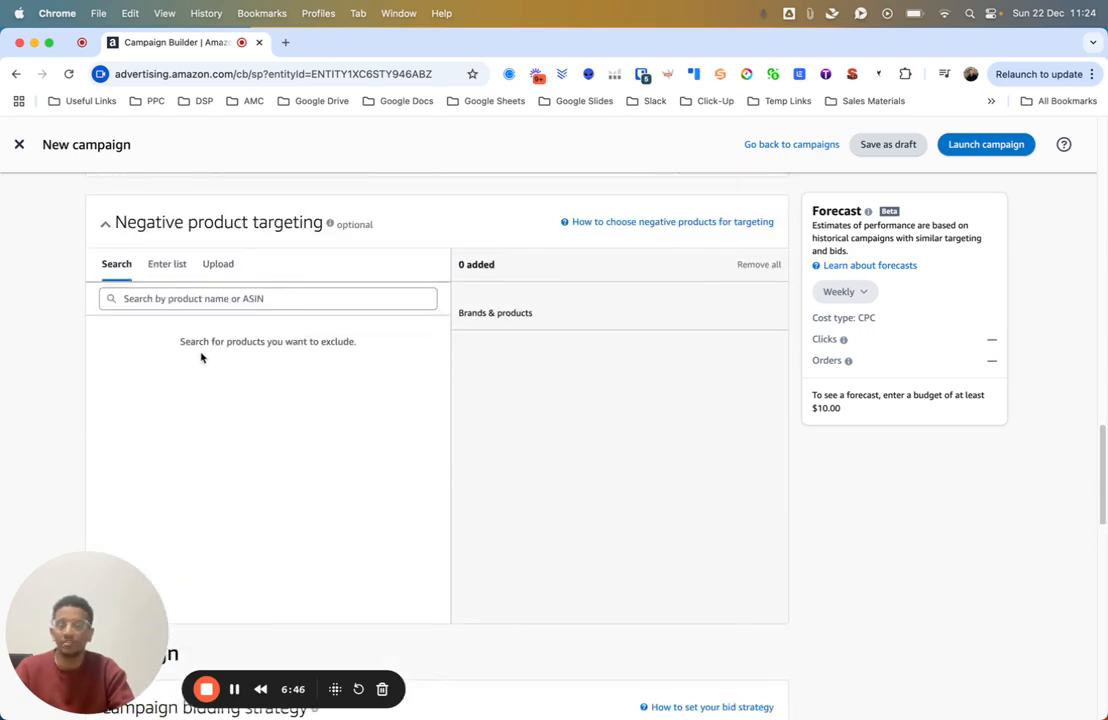
Step: Set the campaign bidding strategy to Dynamic bids - down only
scroll(178, 405, down, 6)
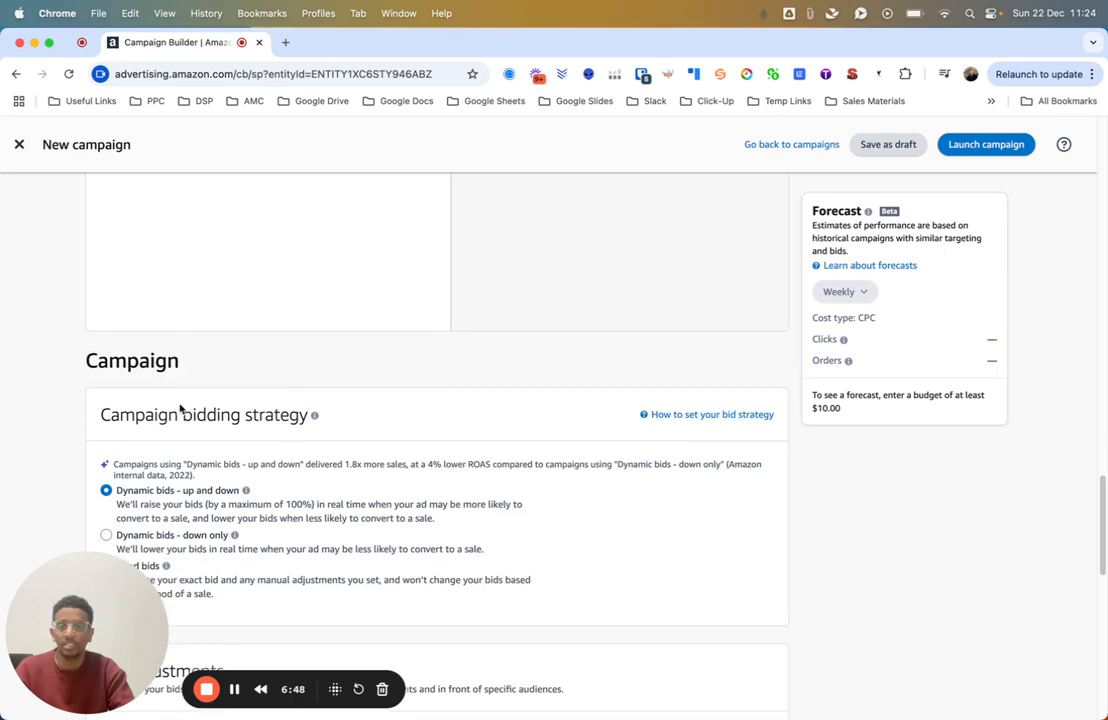
scroll(181, 410, down, 2)
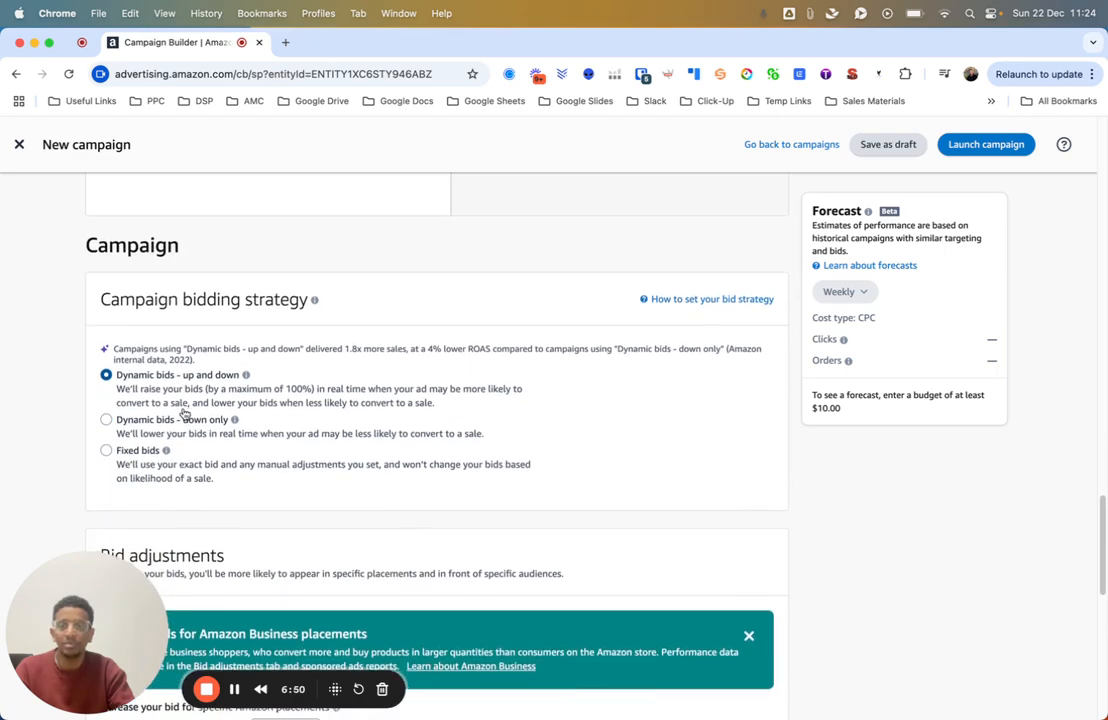
scroll(185, 415, down, 1)
scroll(183, 415, up, 1)
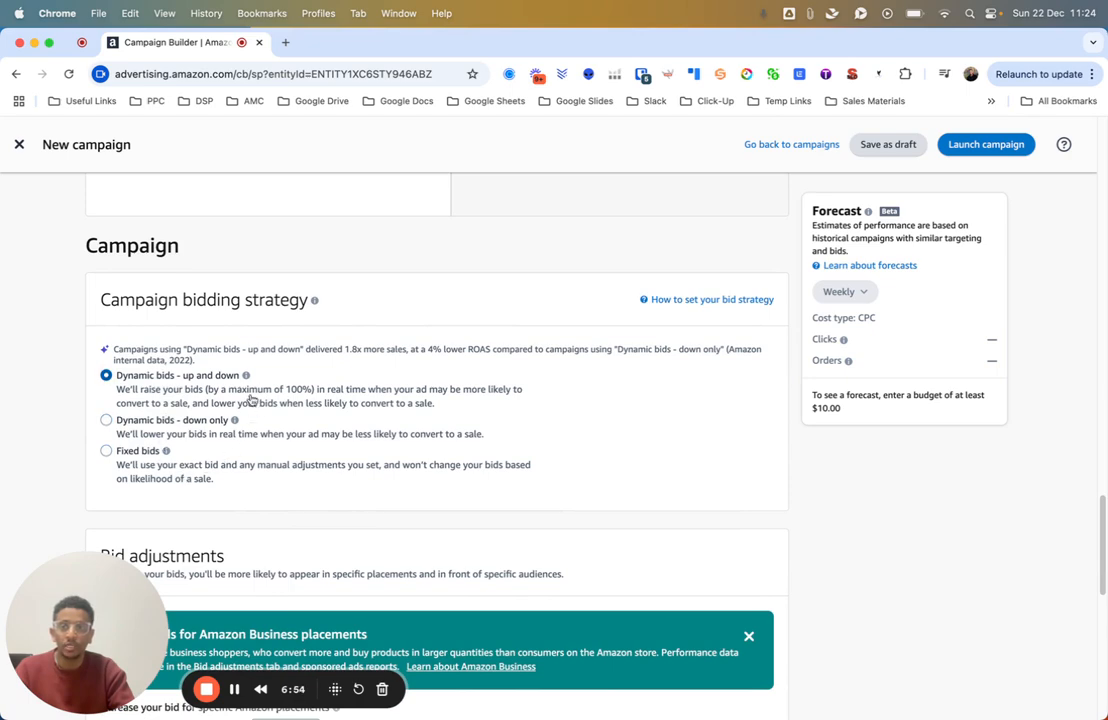
click(124, 424)
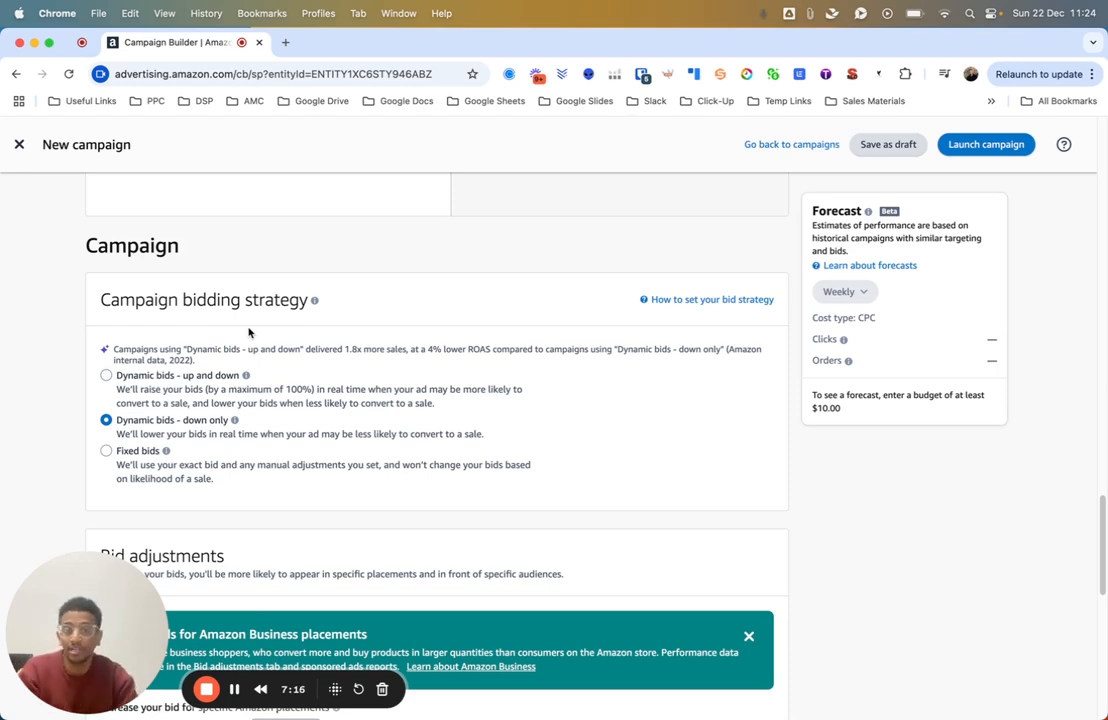
Step: Examine the bid adjustments for Amazon placements and the option to further increase bids on Amazon Business, leaving that option off
scroll(215, 421, down, 5)
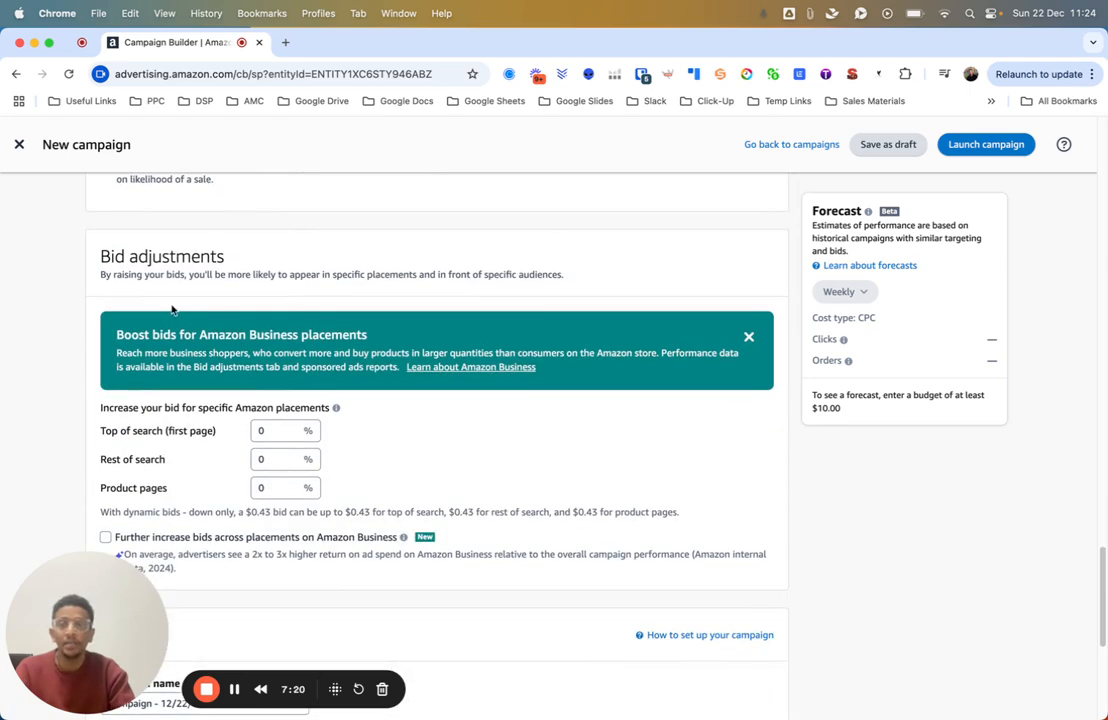
scroll(180, 415, down, 1)
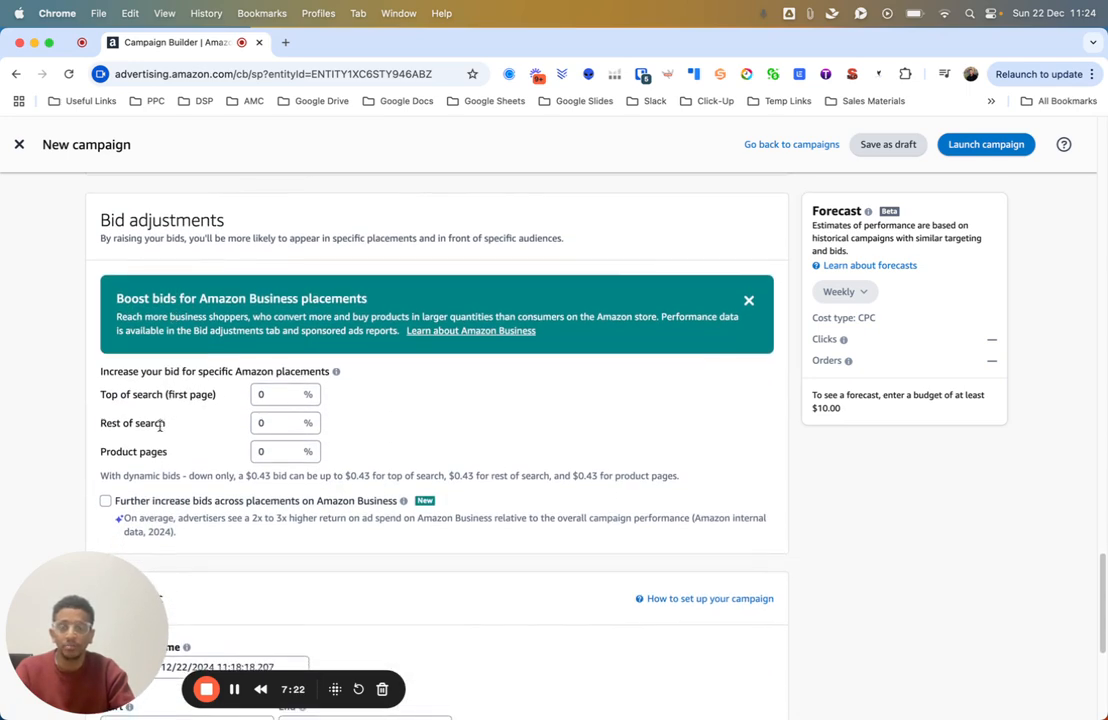
scroll(161, 425, down, 1)
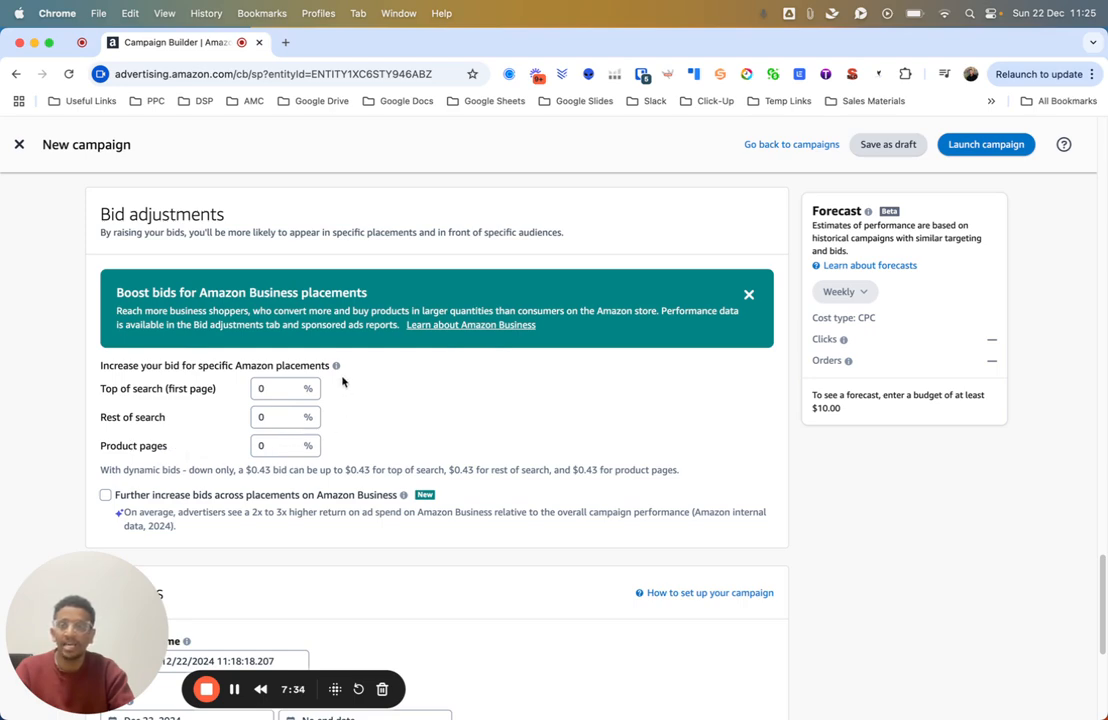
scroll(260, 376, down, 3)
click(105, 358)
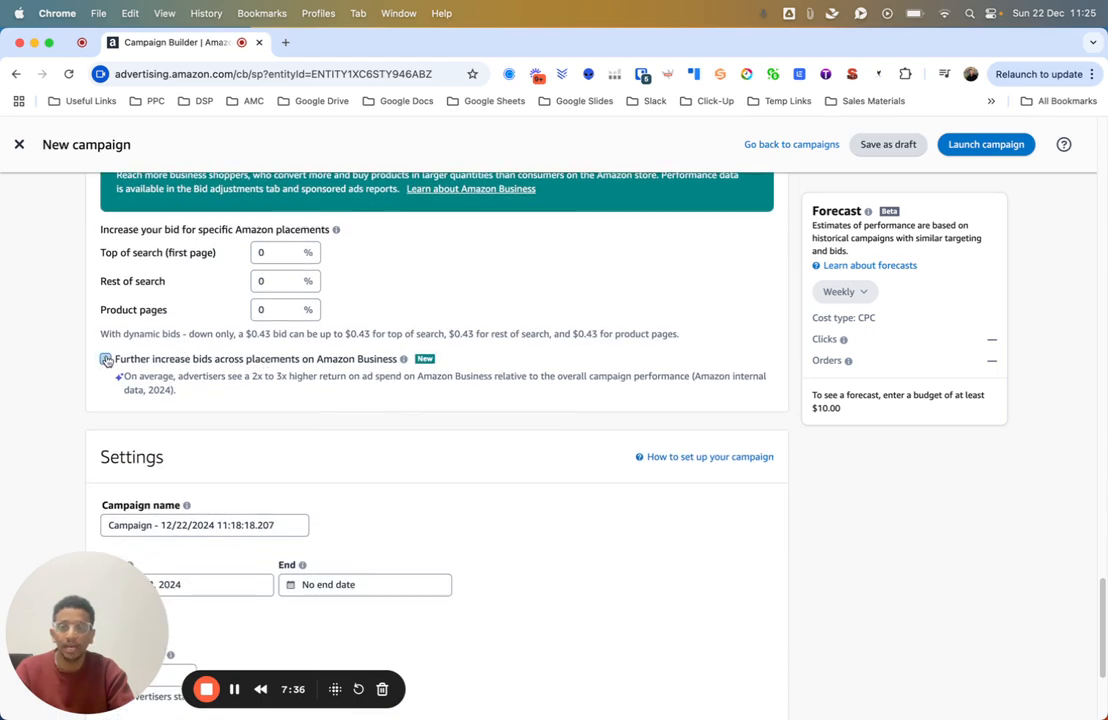
click(105, 358)
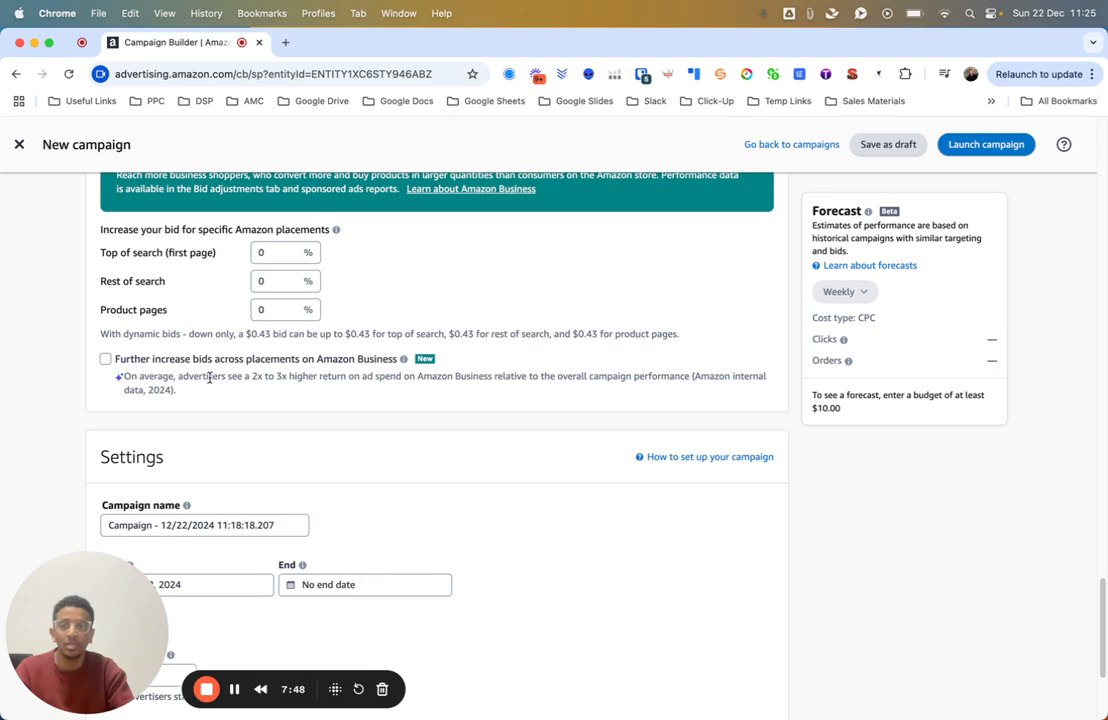
Step: Replace the default campaign name with "CA - ASIN - Product Name - Auto - Close Match"
scroll(128, 368, down, 1)
scroll(130, 368, down, 3)
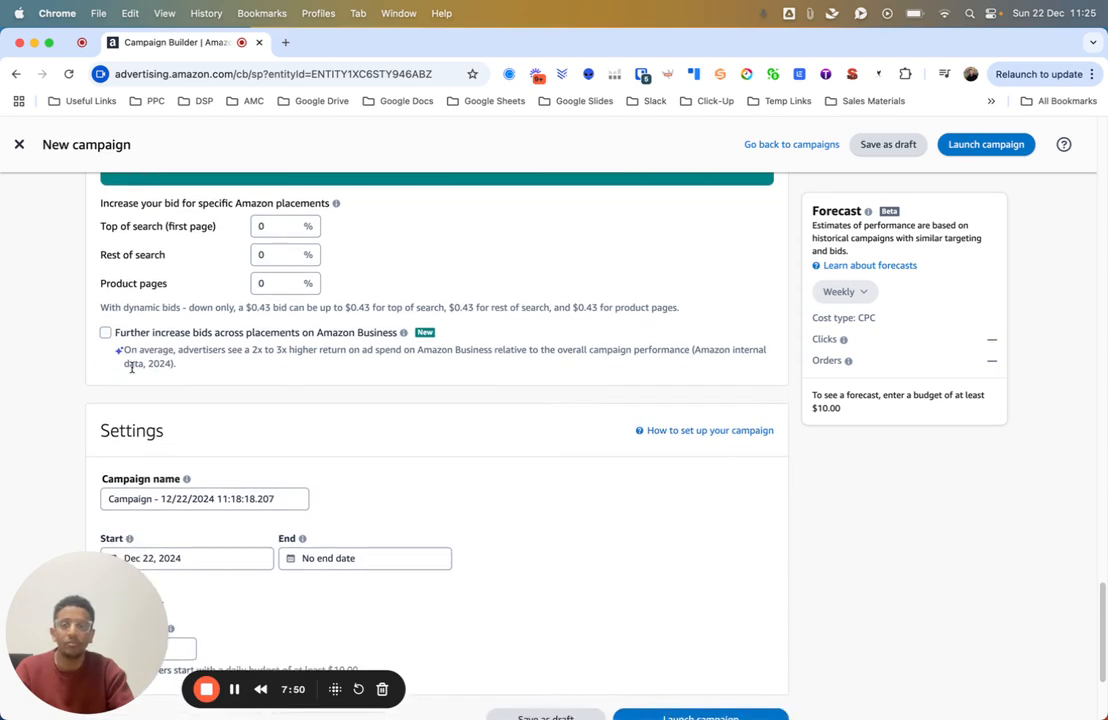
scroll(131, 374, down, 5)
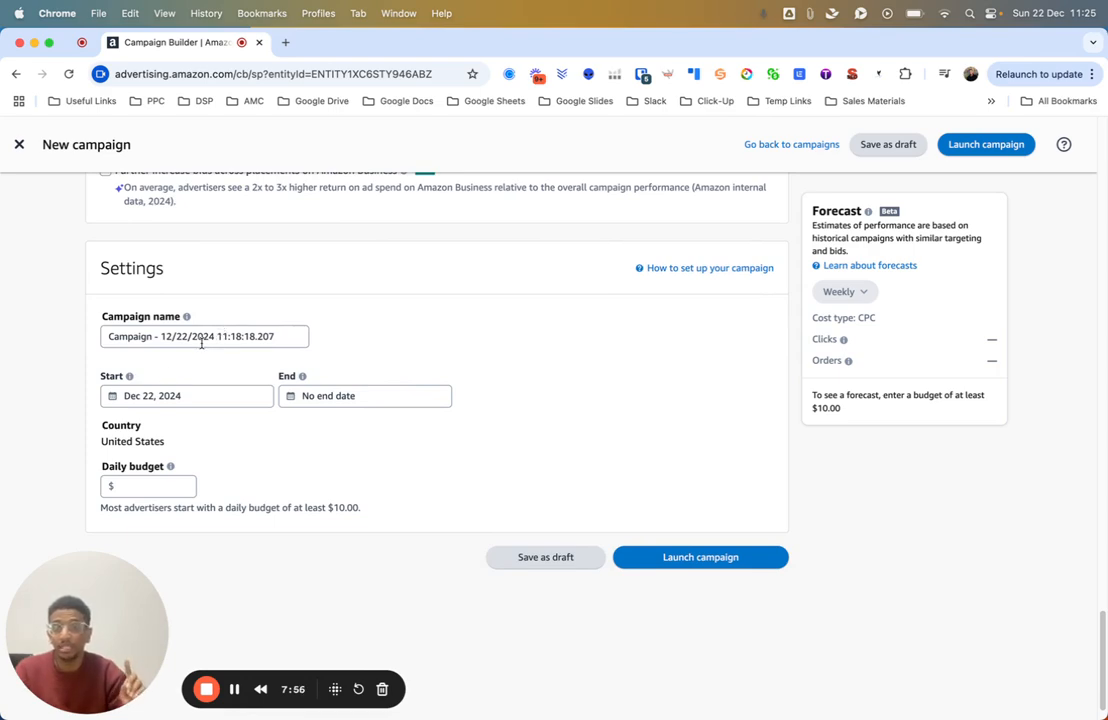
click(109, 337)
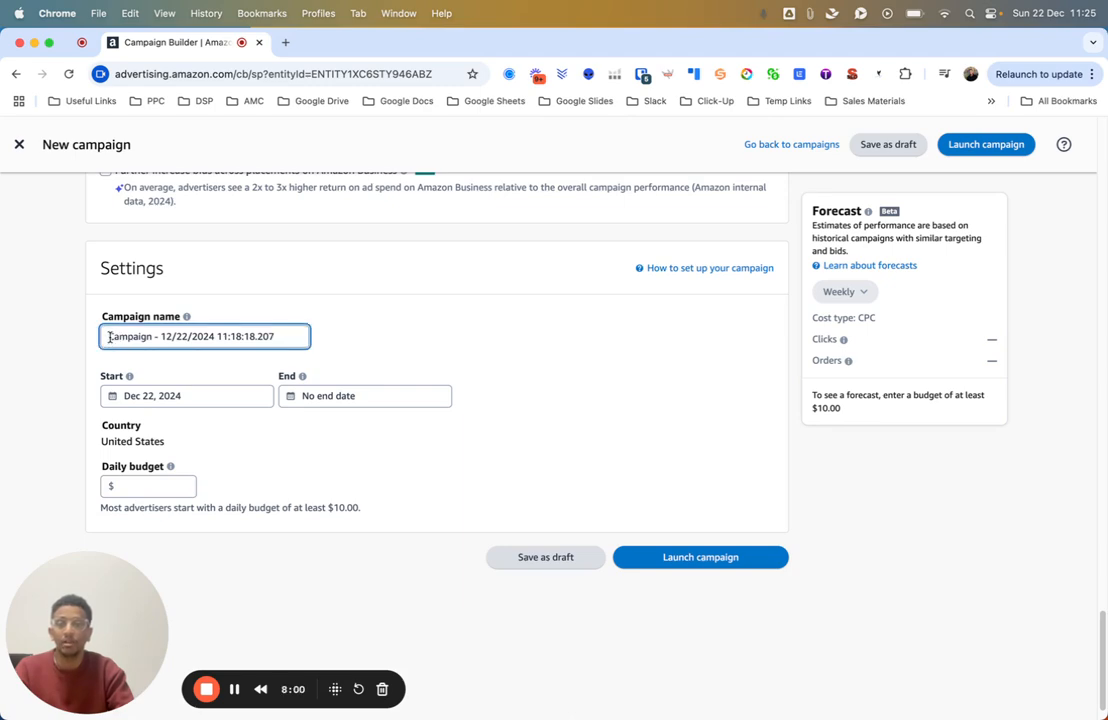
drag(109, 337, 291, 343)
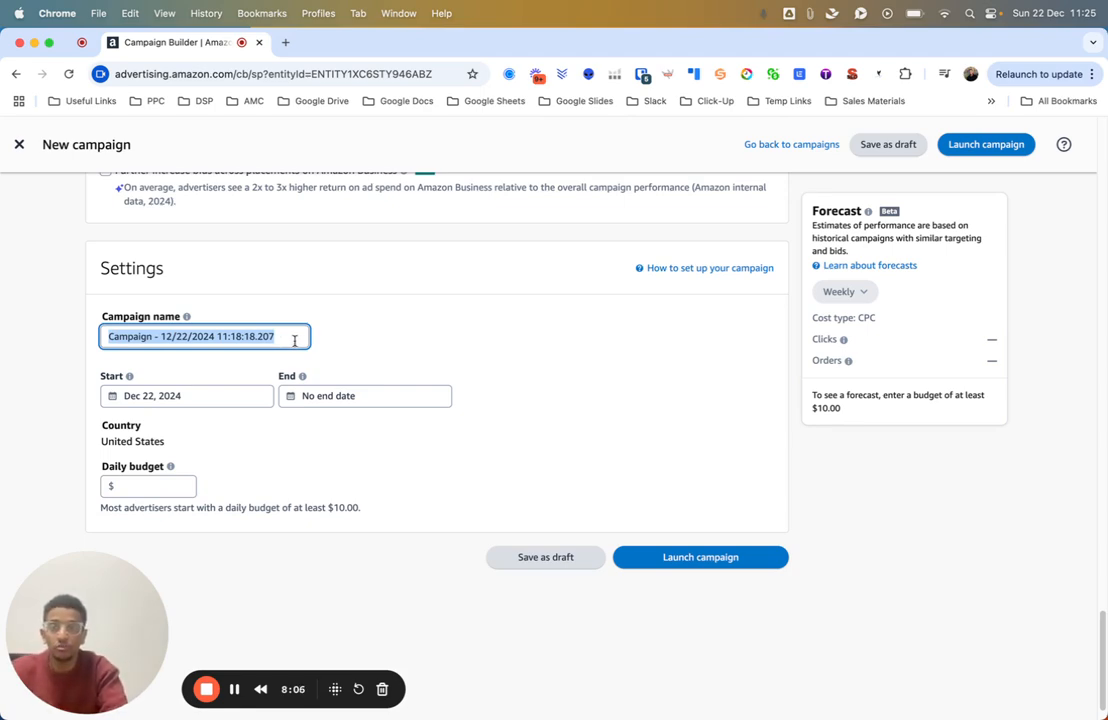
text(CA)
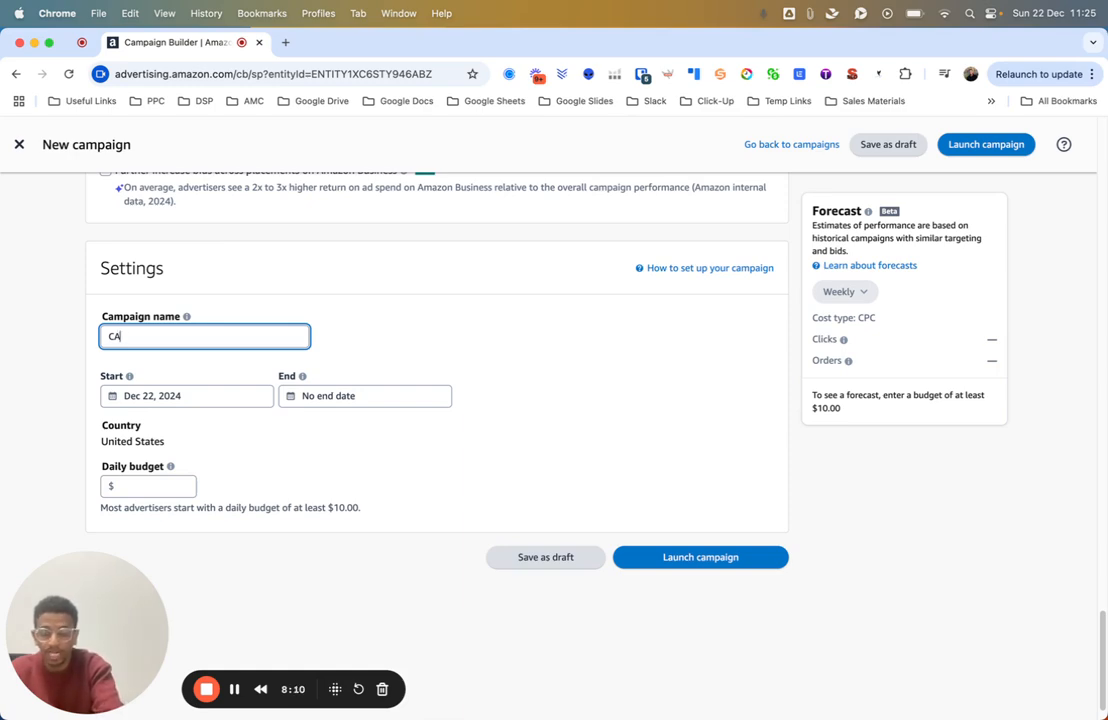
text( -)
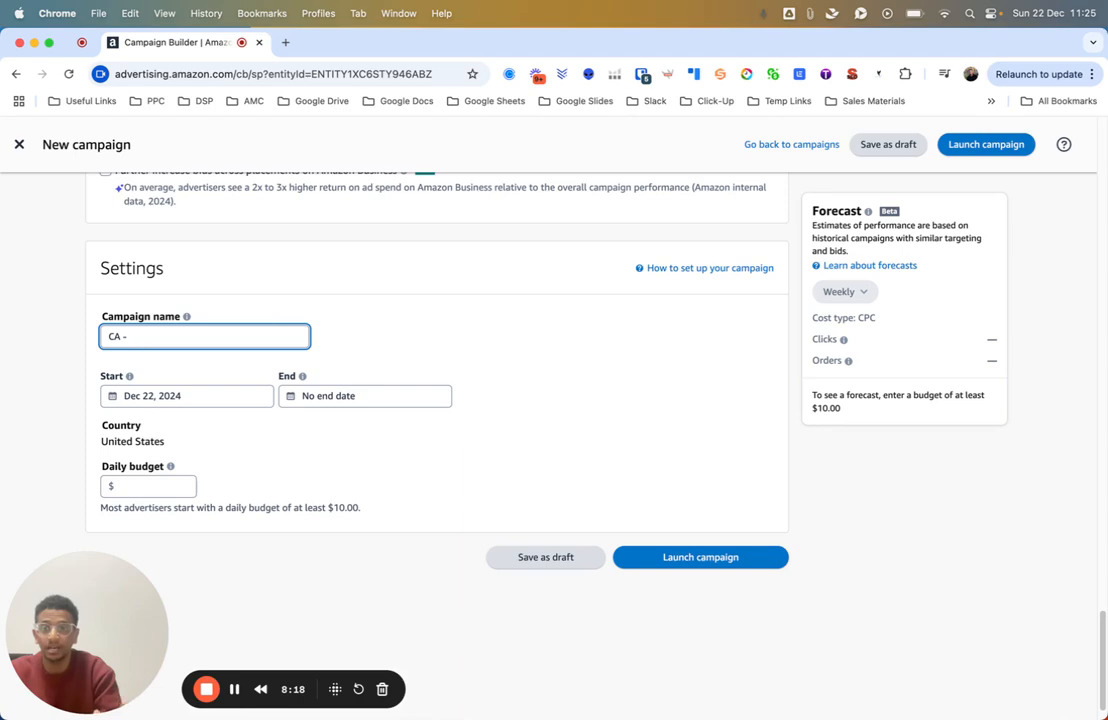
text(ASIN)
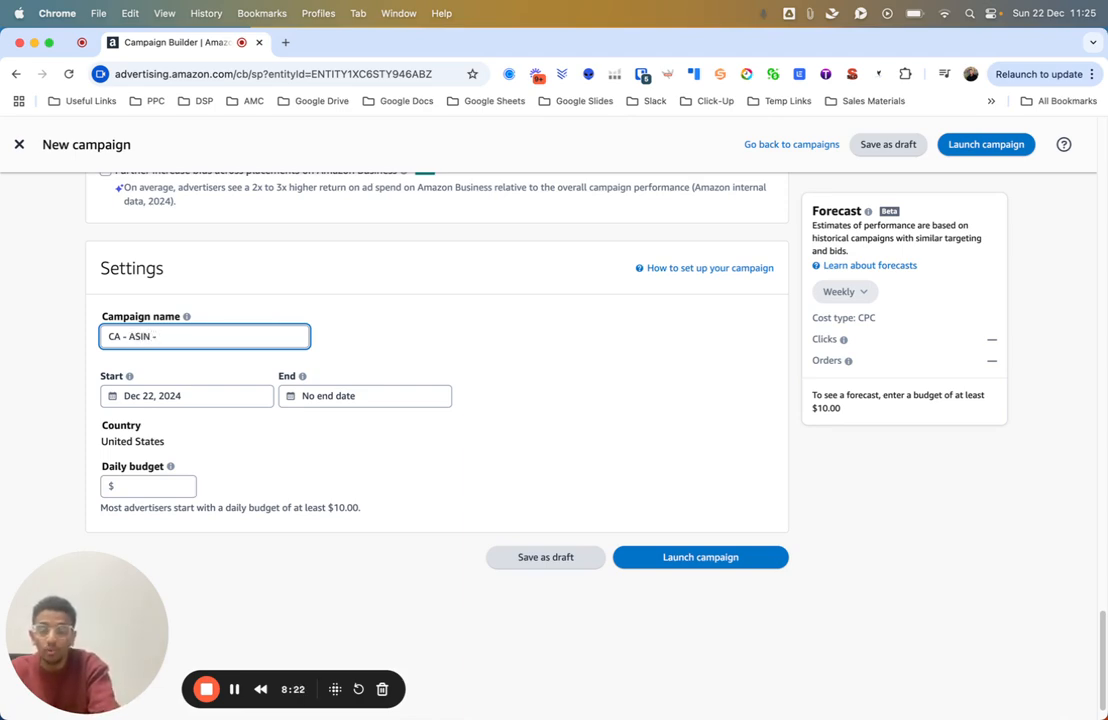
text( - Product)
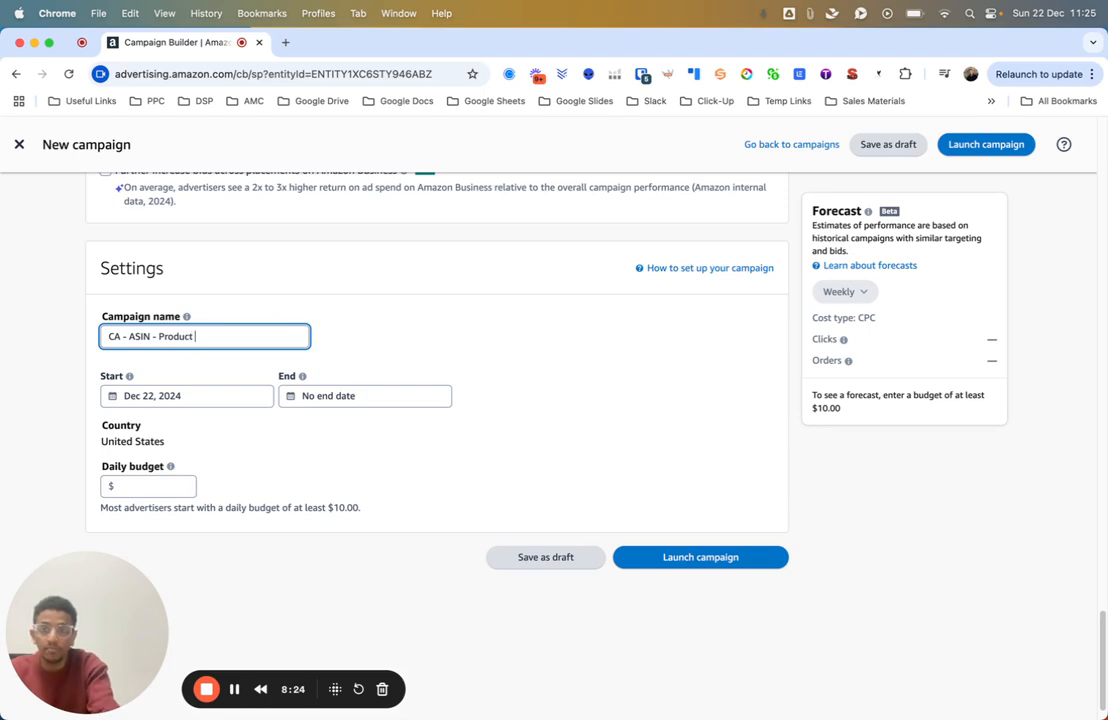
text( Name -)
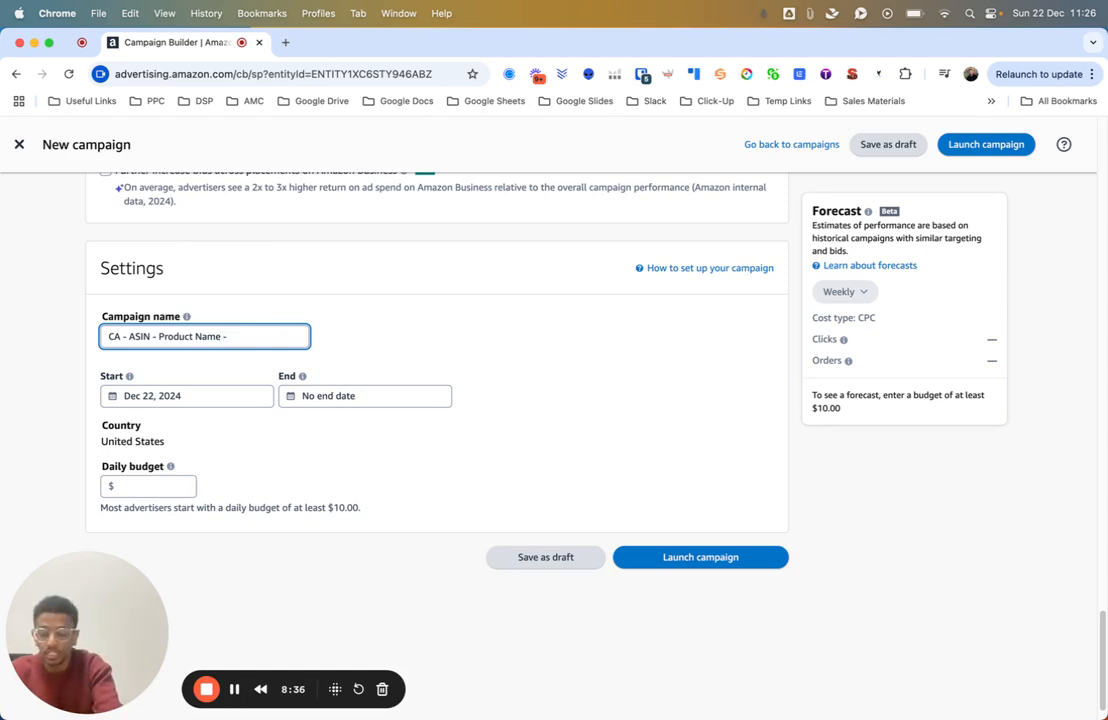
text(Auto - )
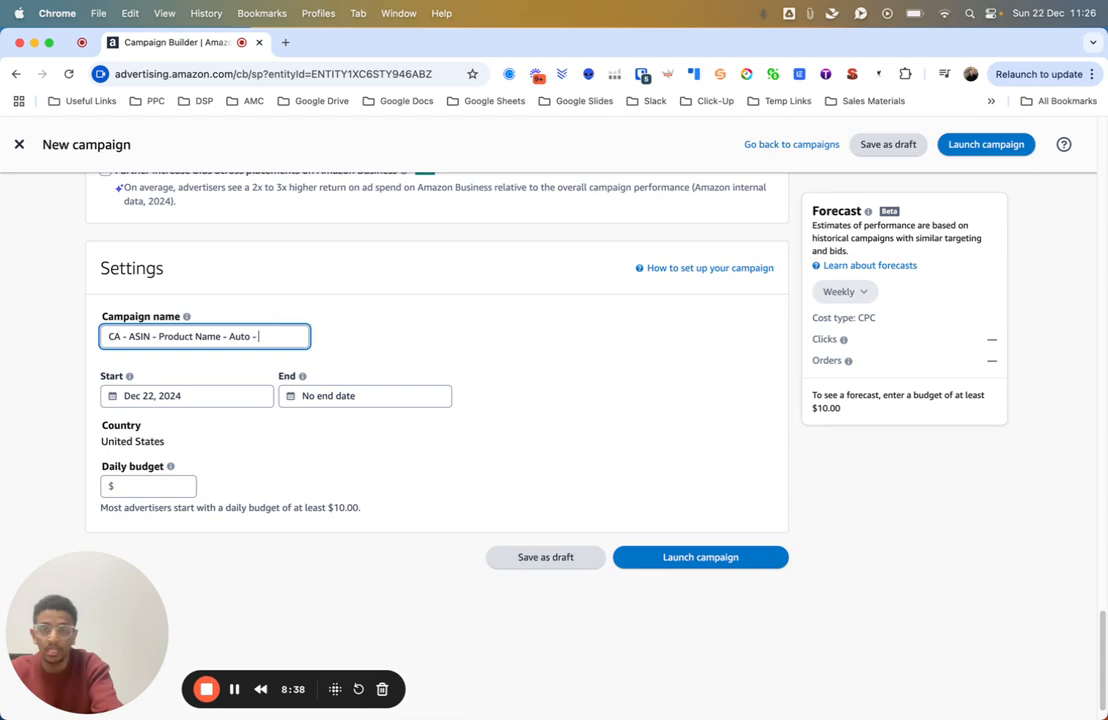
text(Close Match)
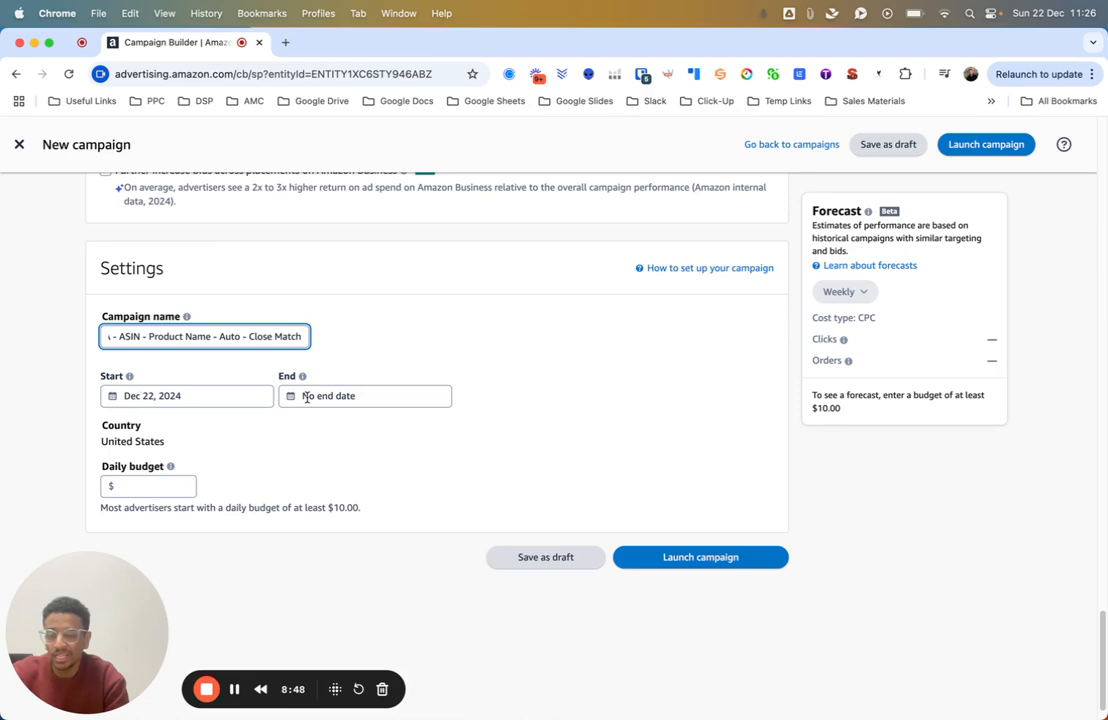
Step: Review the schedule settings and open the campaign's daily budget for entry
scroll(306, 400, down, 2)
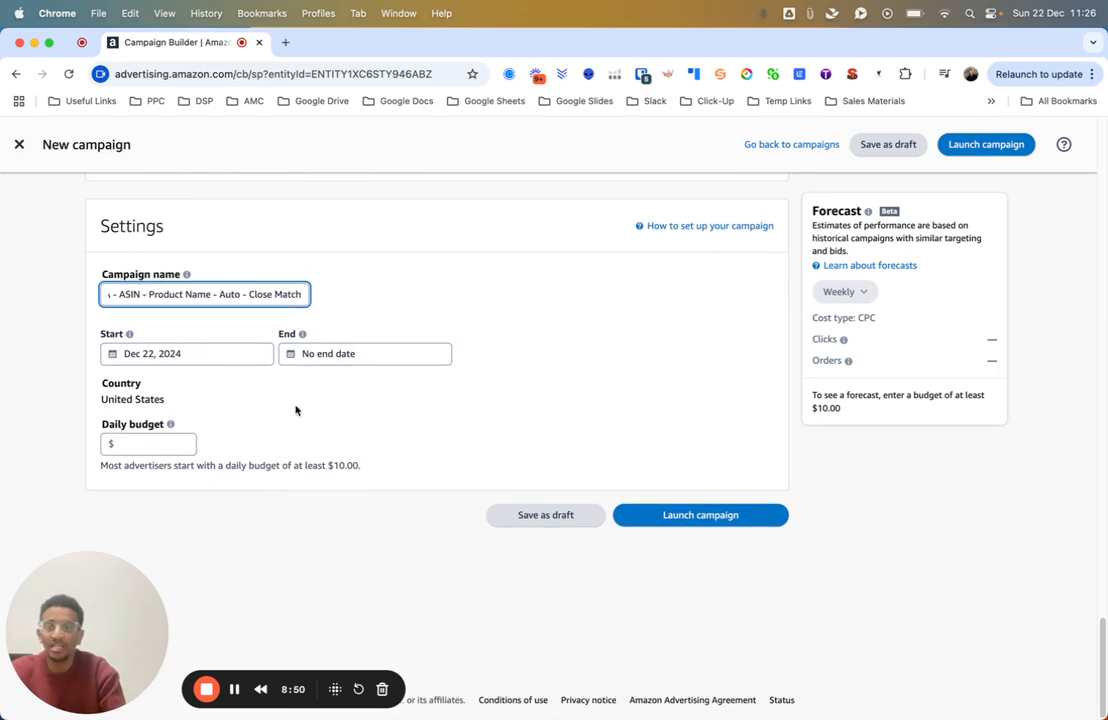
click(150, 443)
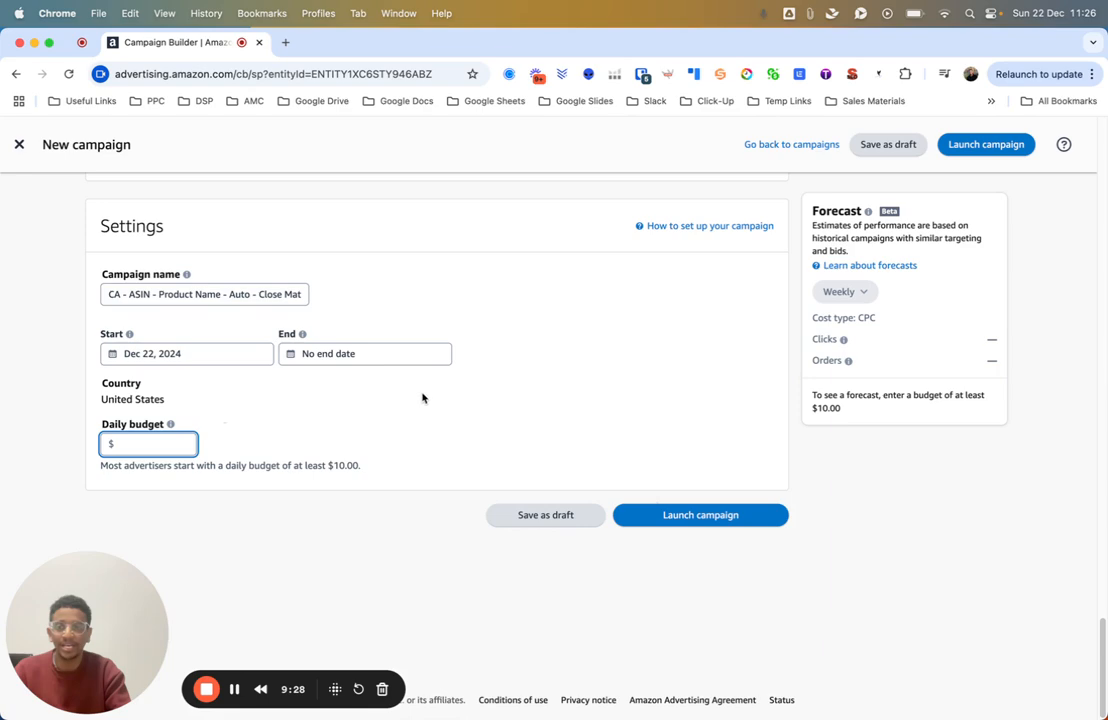
click(233, 690)
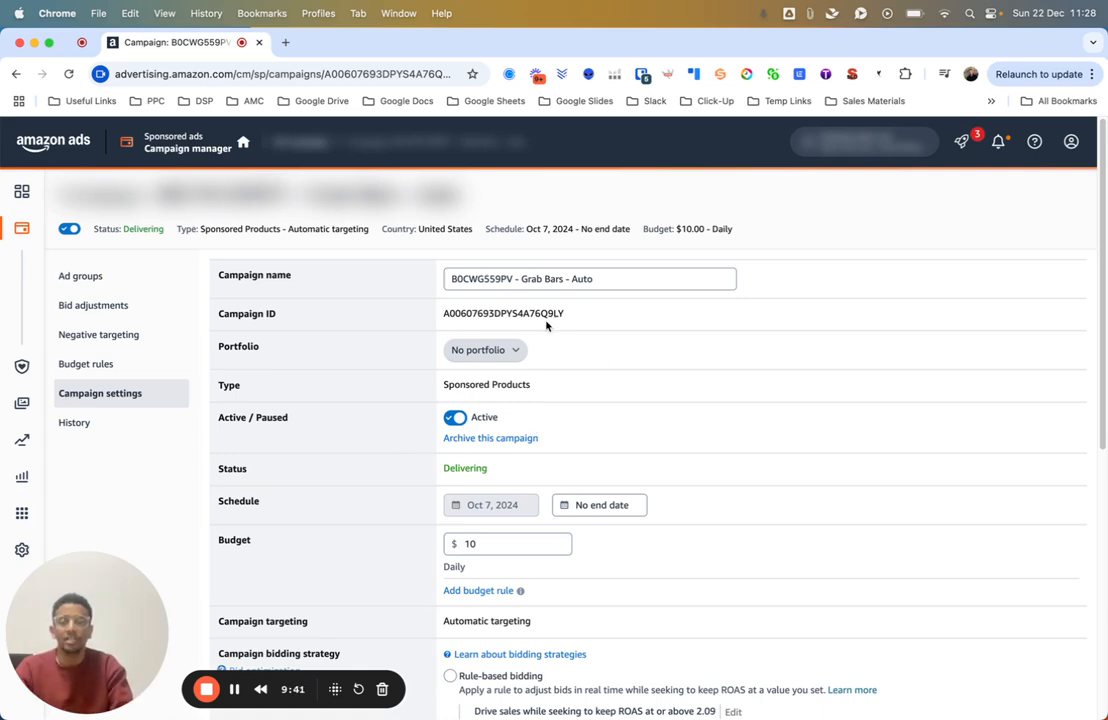
Step: Examine the existing Grab Bars automatic campaign's settings, including its status, budget, bidding strategy and placement bid adjustments
scroll(487, 425, down, 2)
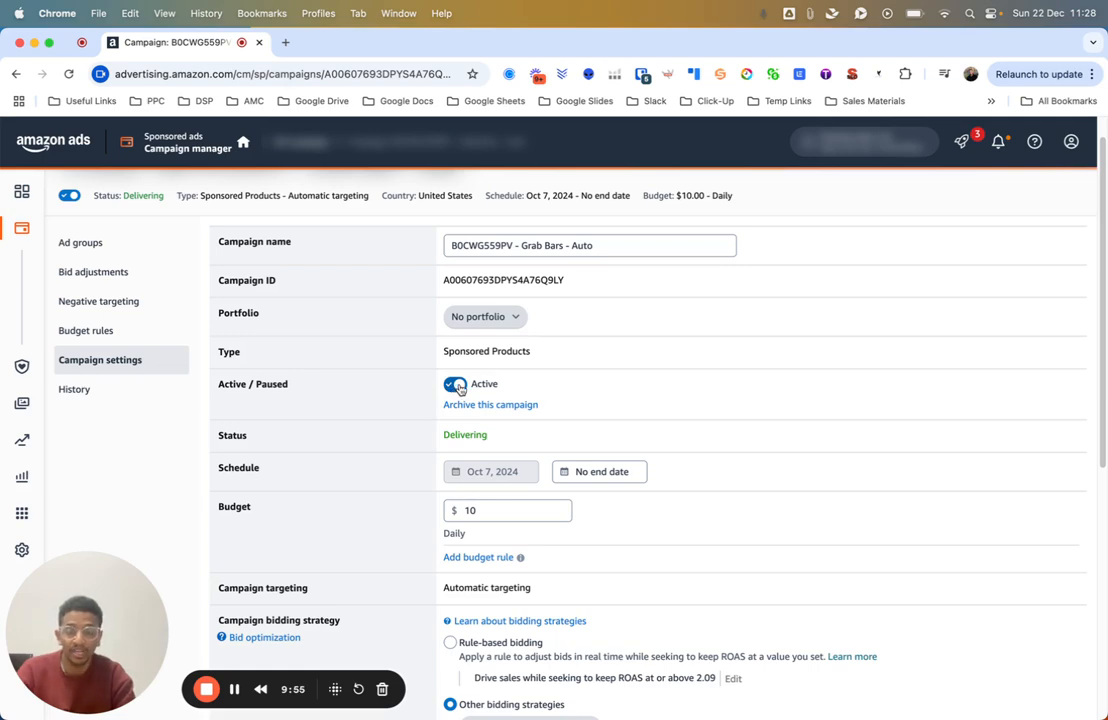
scroll(463, 405, down, 3)
scroll(579, 457, down, 5)
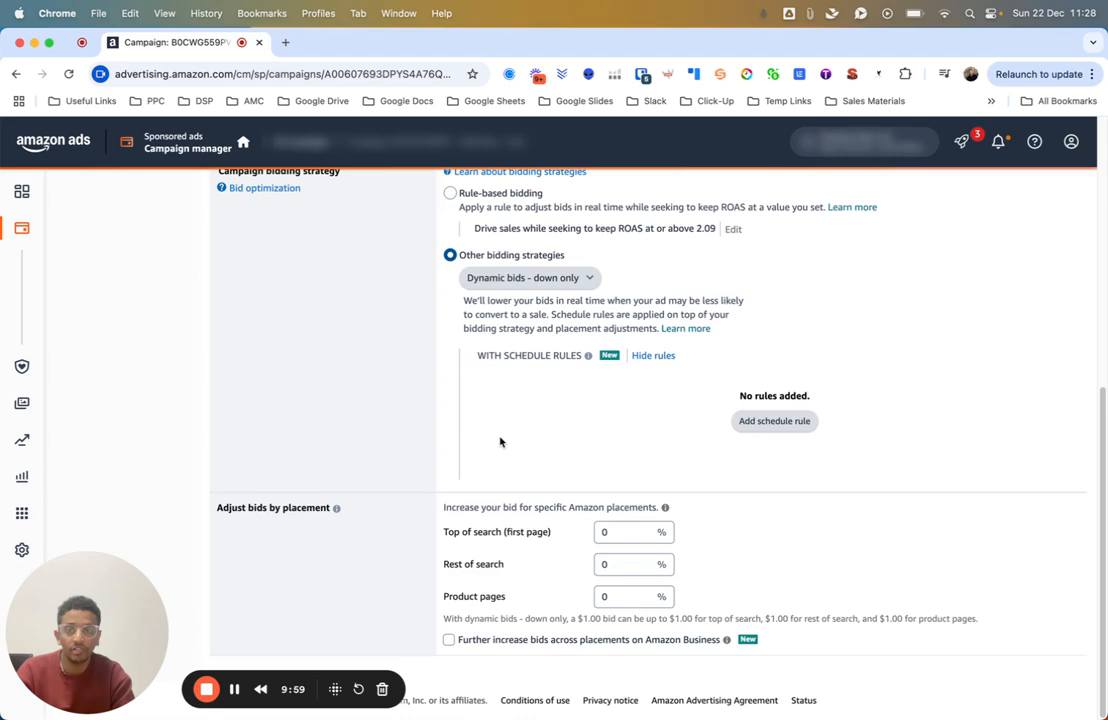
scroll(500, 441, up, 7)
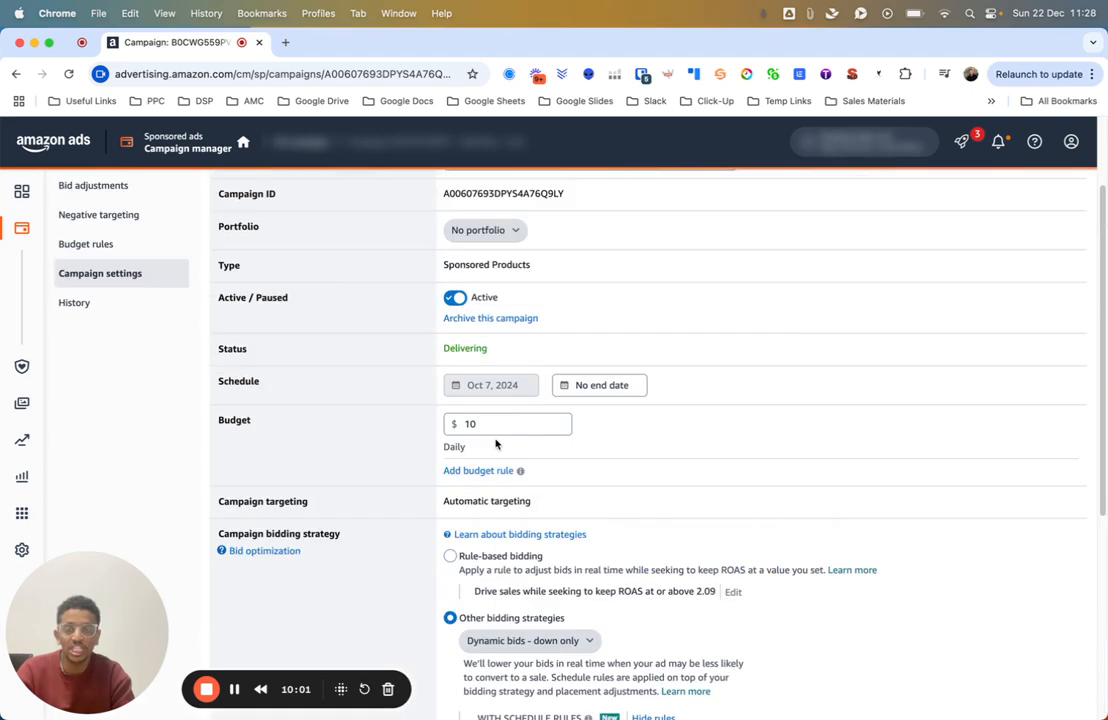
Step: Open the campaign's ad group and review its advertised product and the spend and sales chart
scroll(355, 445, up, 1)
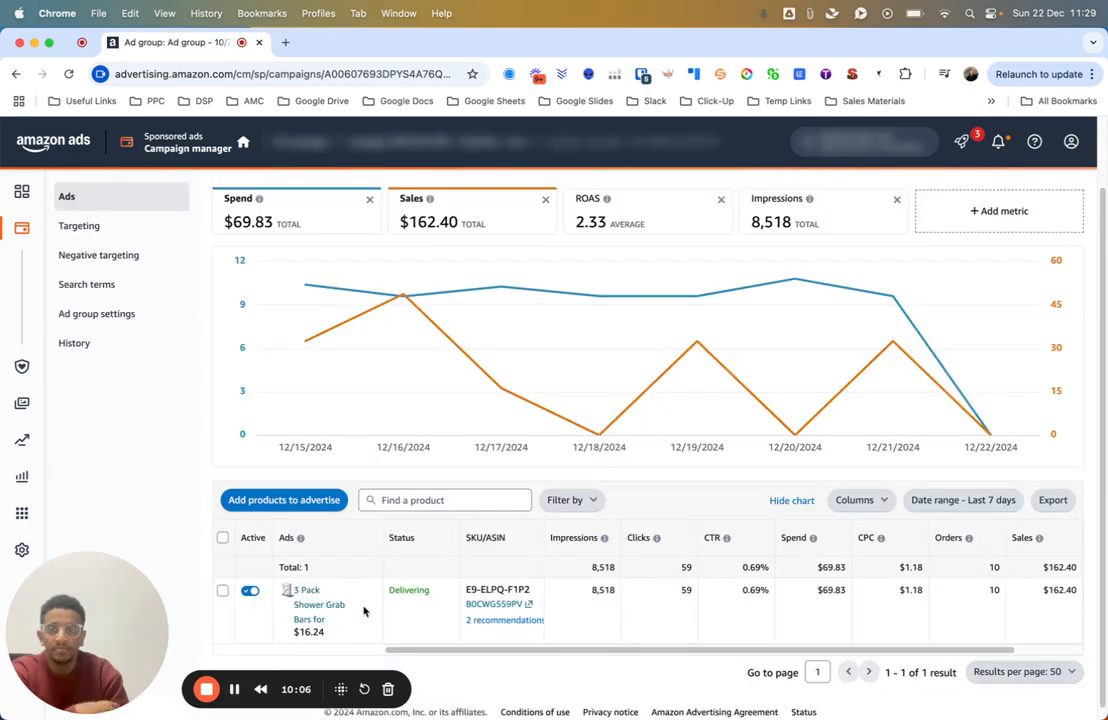
scroll(363, 611, up, 3)
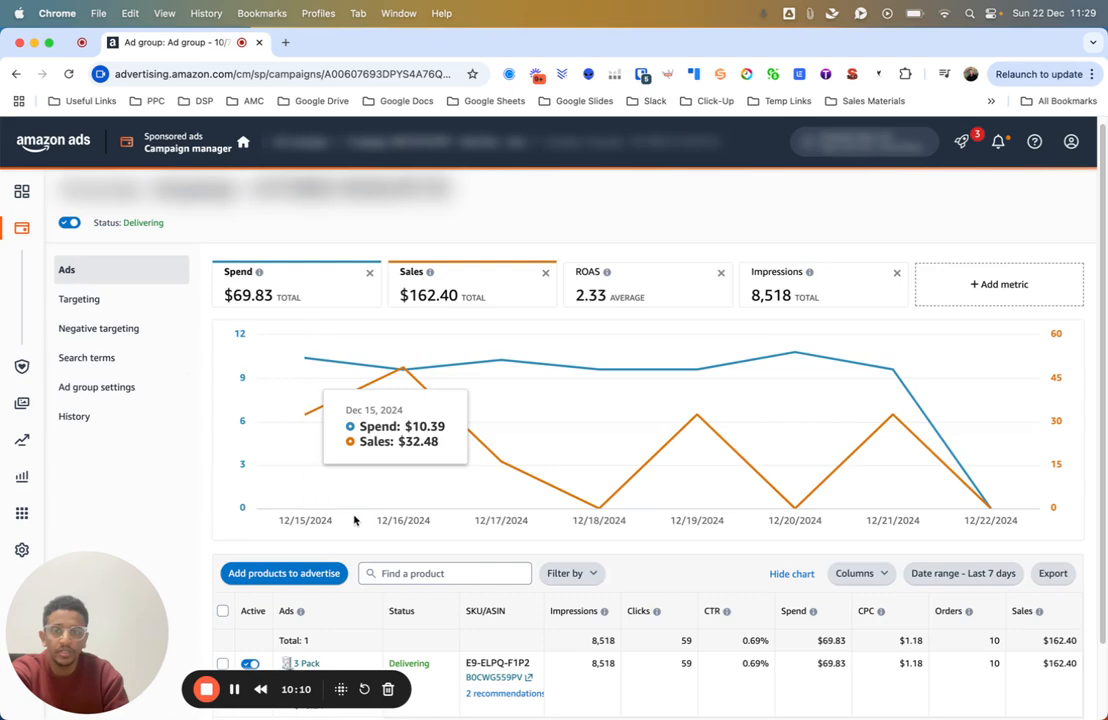
scroll(360, 525, down, 2)
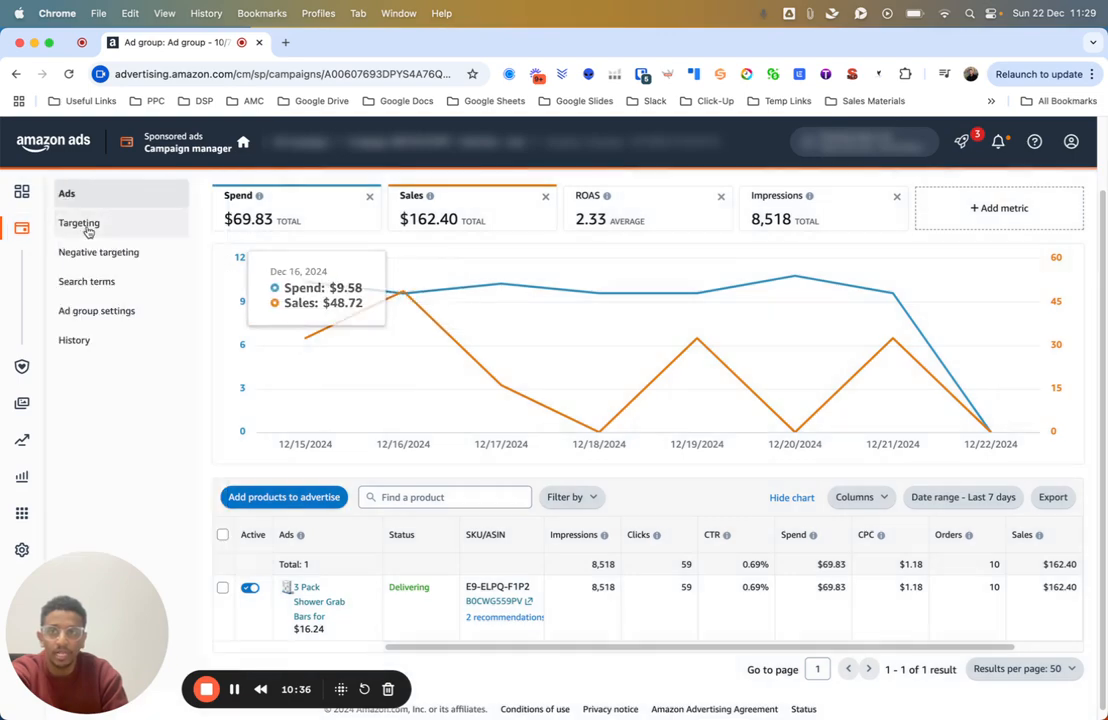
Step: Open the ad group's targeting and compare bids, suggested bids, spend, orders, sales and ROAS across the four automatic targeting groups
click(86, 228)
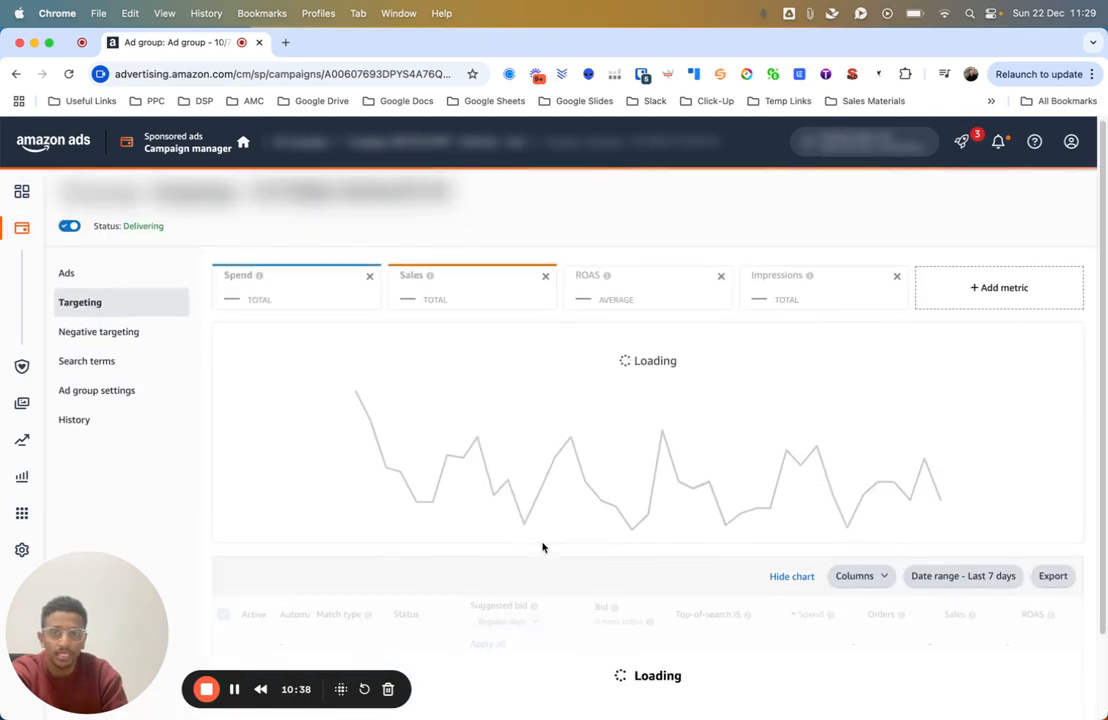
scroll(543, 547, down, 2)
scroll(543, 545, down, 3)
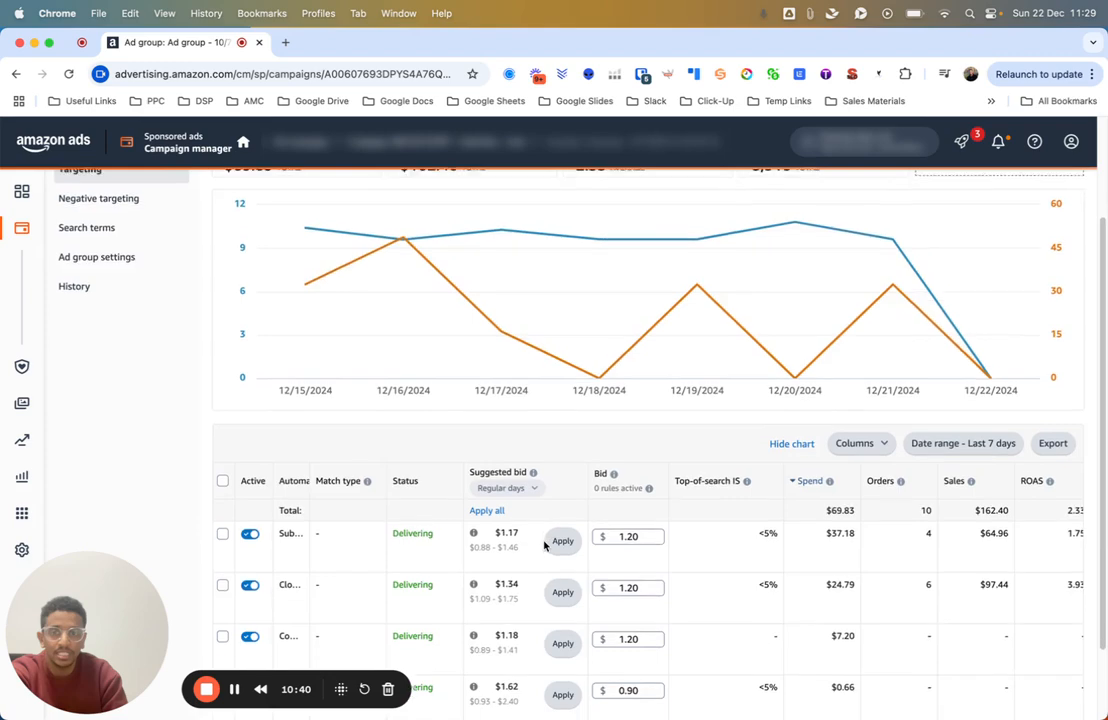
scroll(543, 545, down, 3)
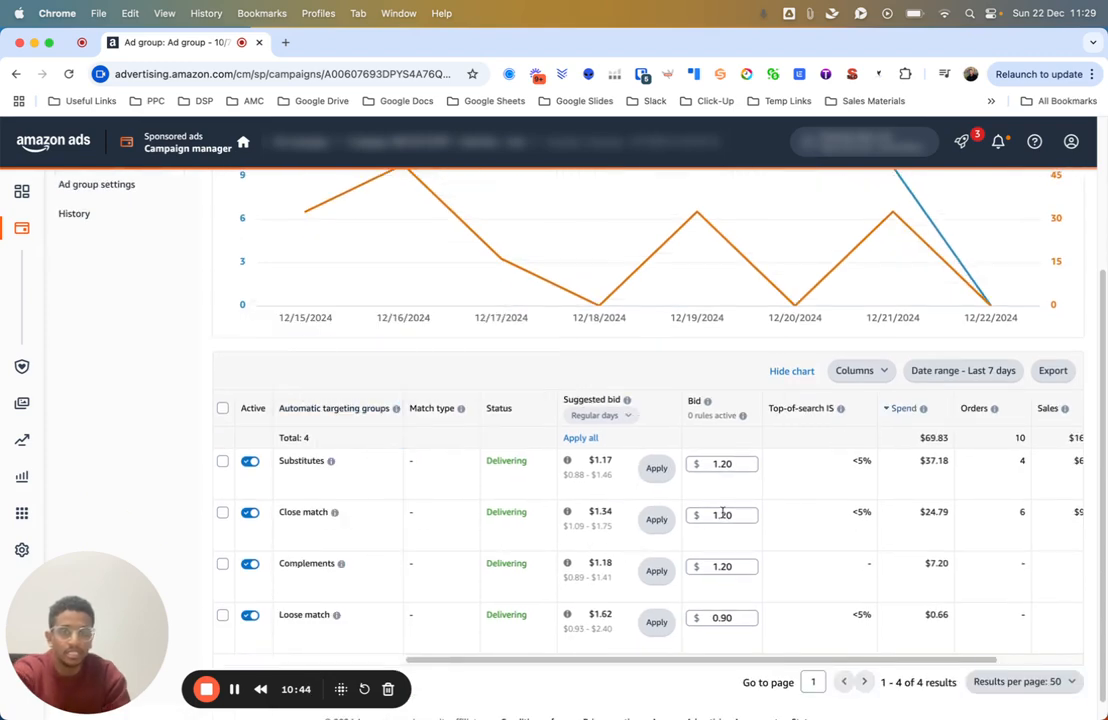
scroll(457, 514, right, 3)
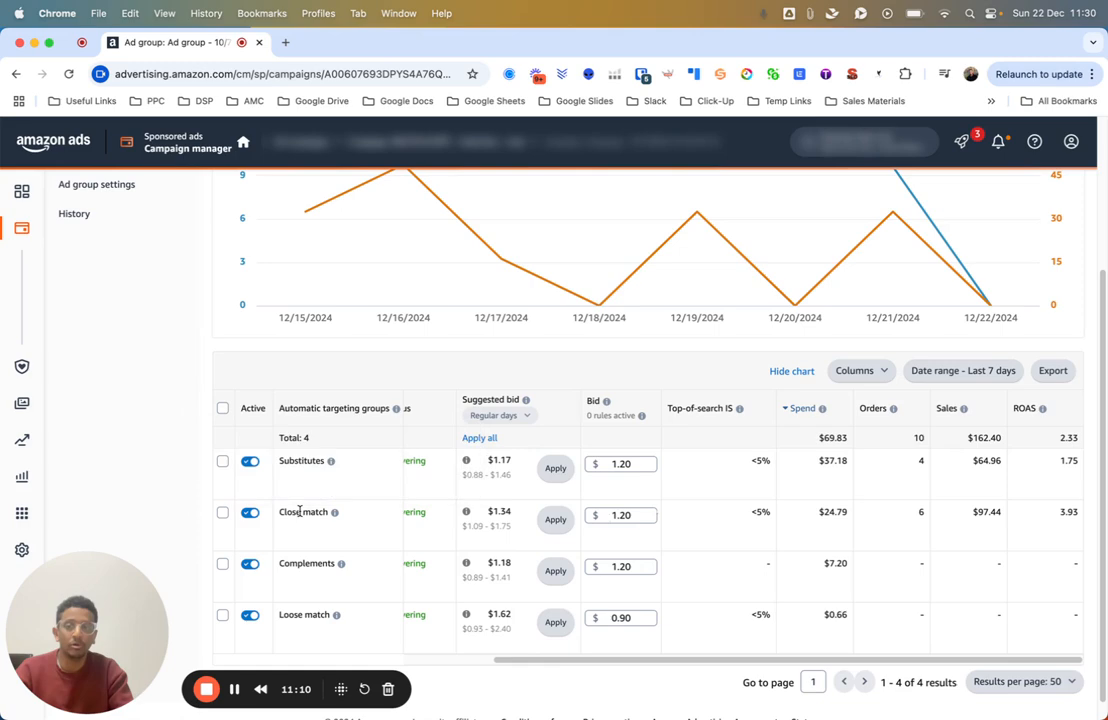
mouse_move(335, 512)
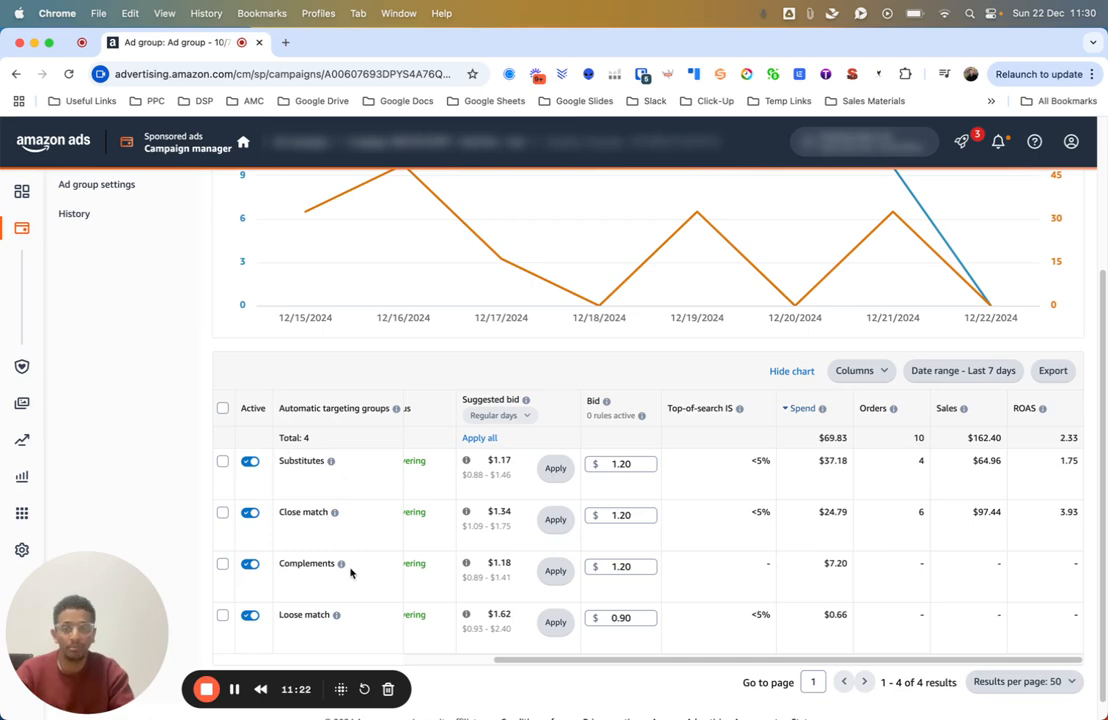
mouse_move(508, 564)
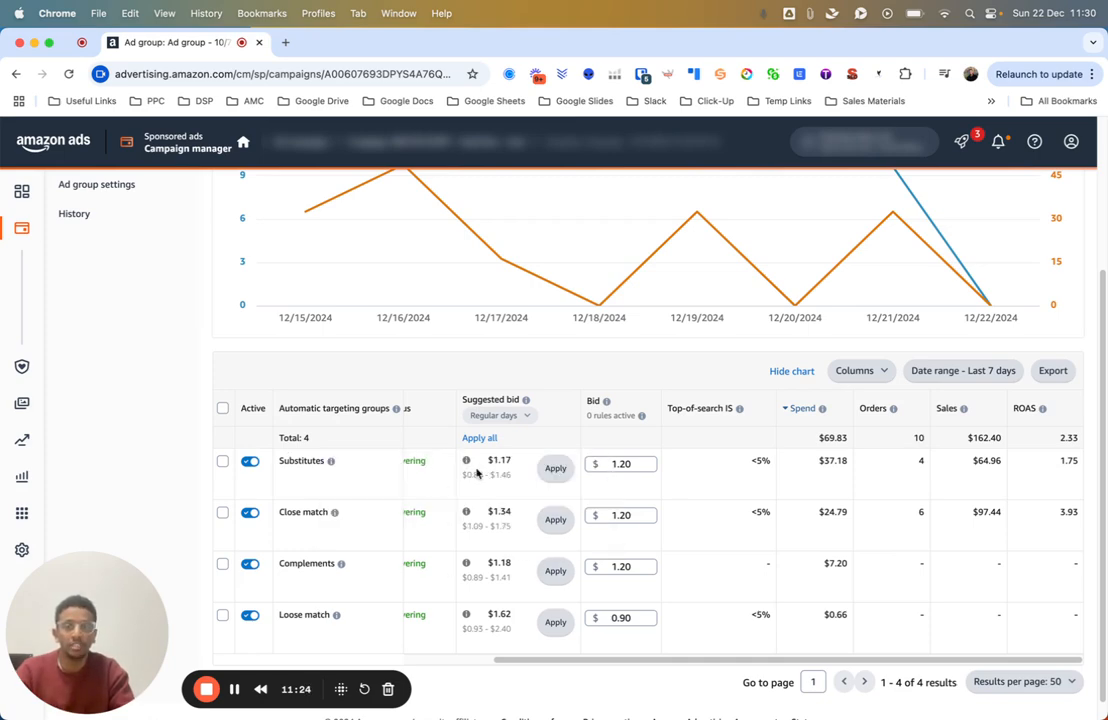
Step: Open the ad group's customer search terms and sort them by orders from highest to lowest to review the converting terms
scroll(648, 509, up, 3)
scroll(645, 510, up, 1)
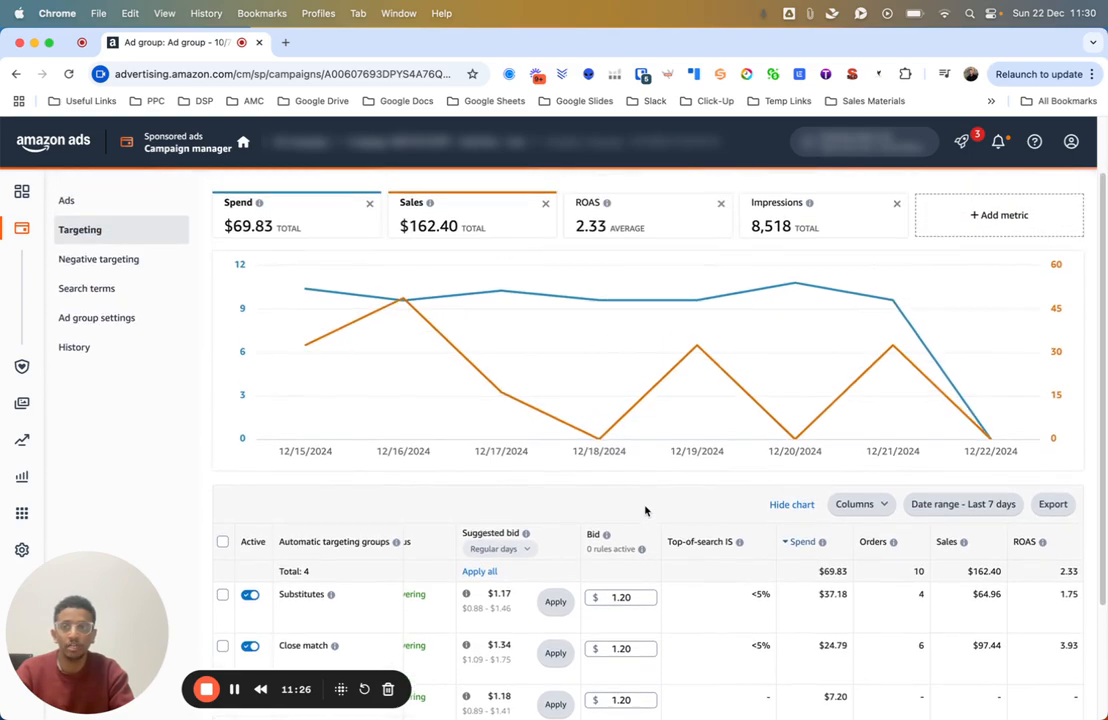
click(88, 290)
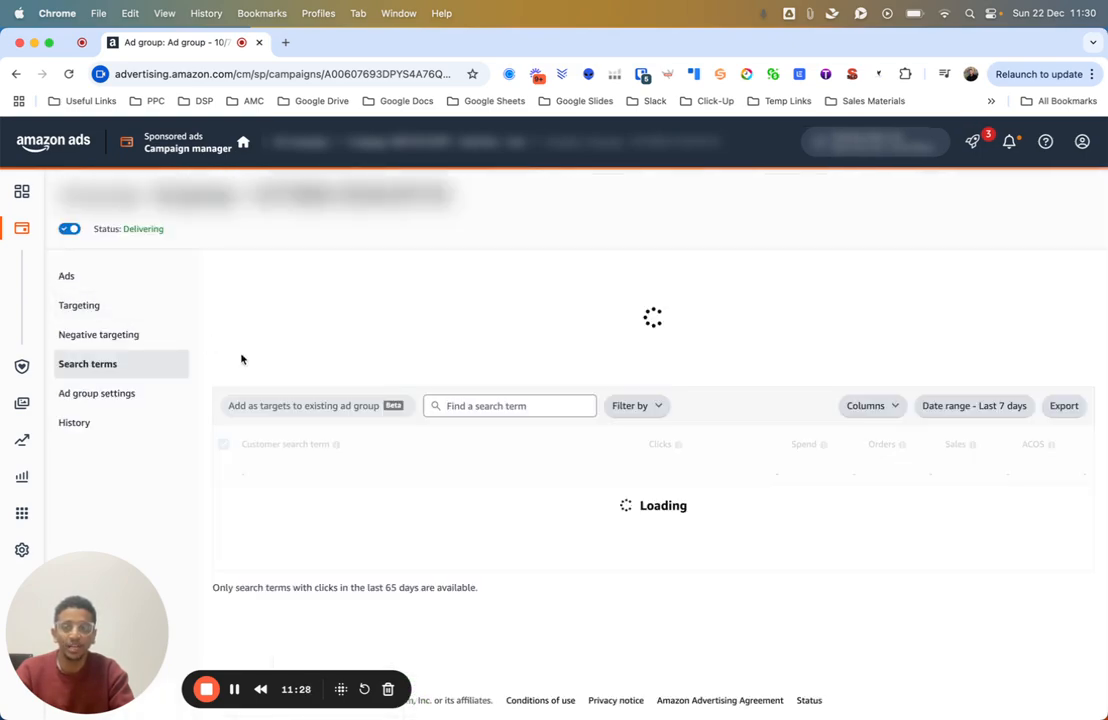
scroll(781, 465, down, 2)
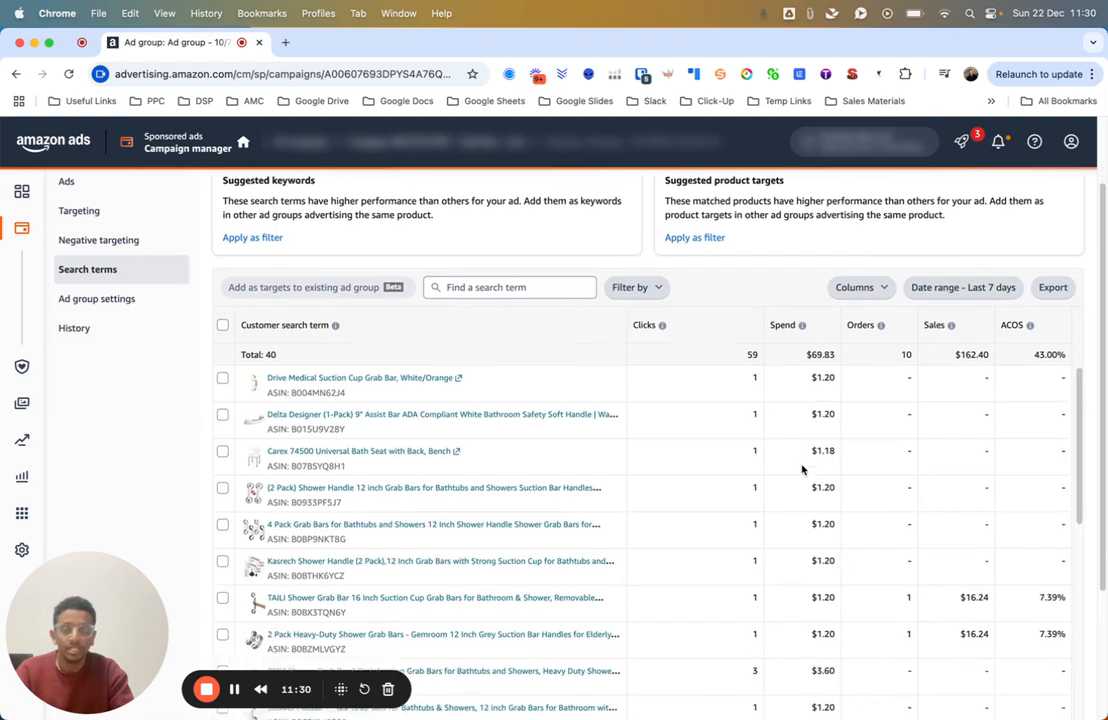
scroll(781, 468, down, 1)
scroll(784, 469, up, 1)
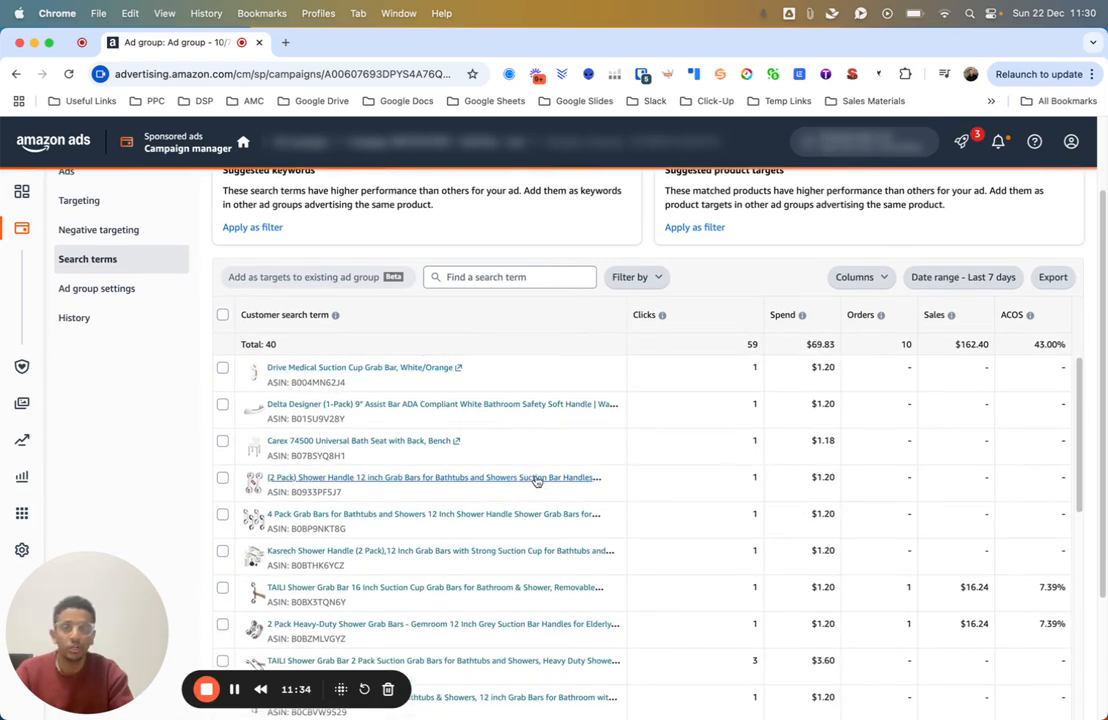
click(859, 316)
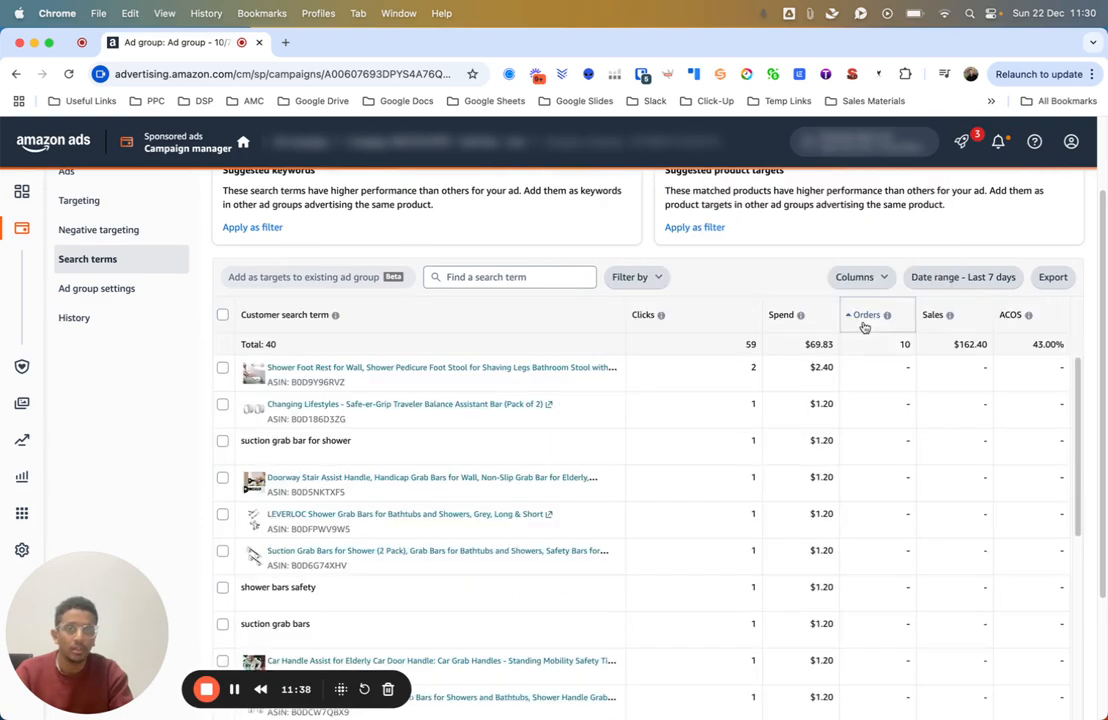
click(866, 316)
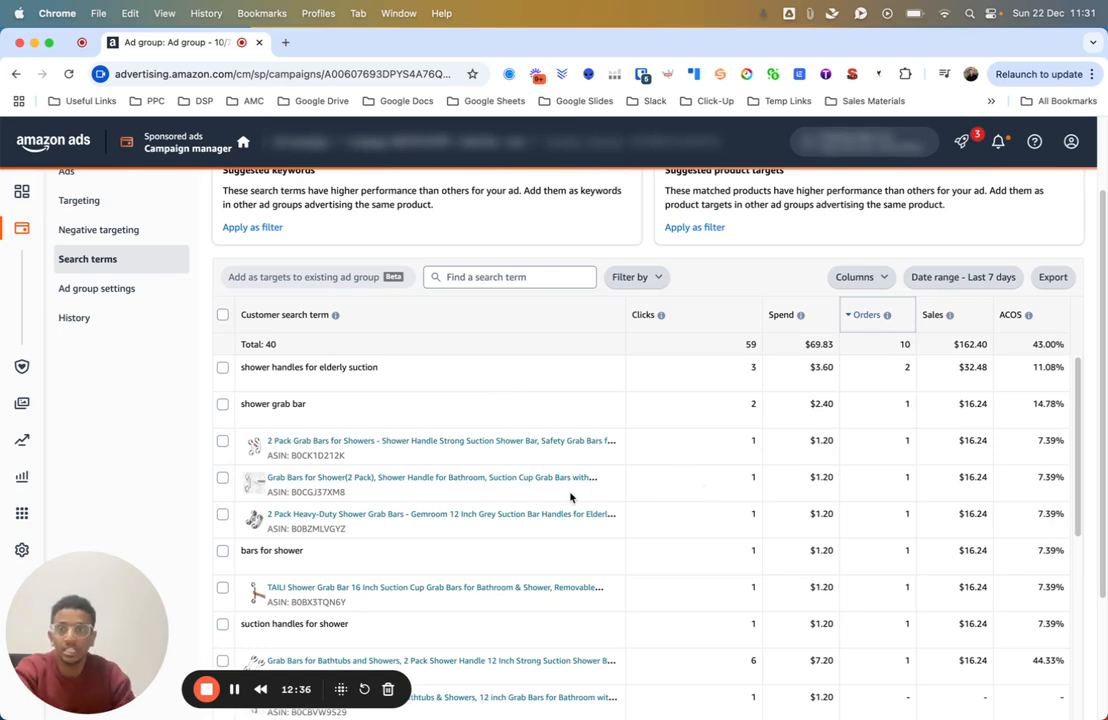
scroll(569, 497, down, 1)
scroll(569, 497, up, 1)
scroll(569, 497, up, 2)
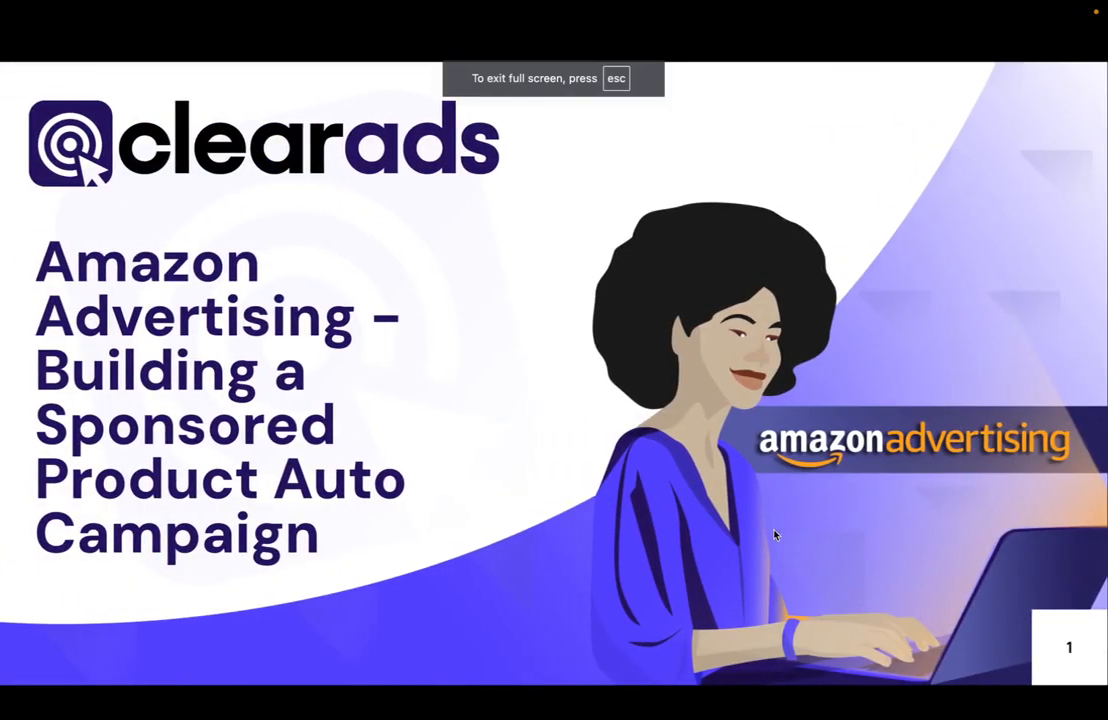
click(785, 531)
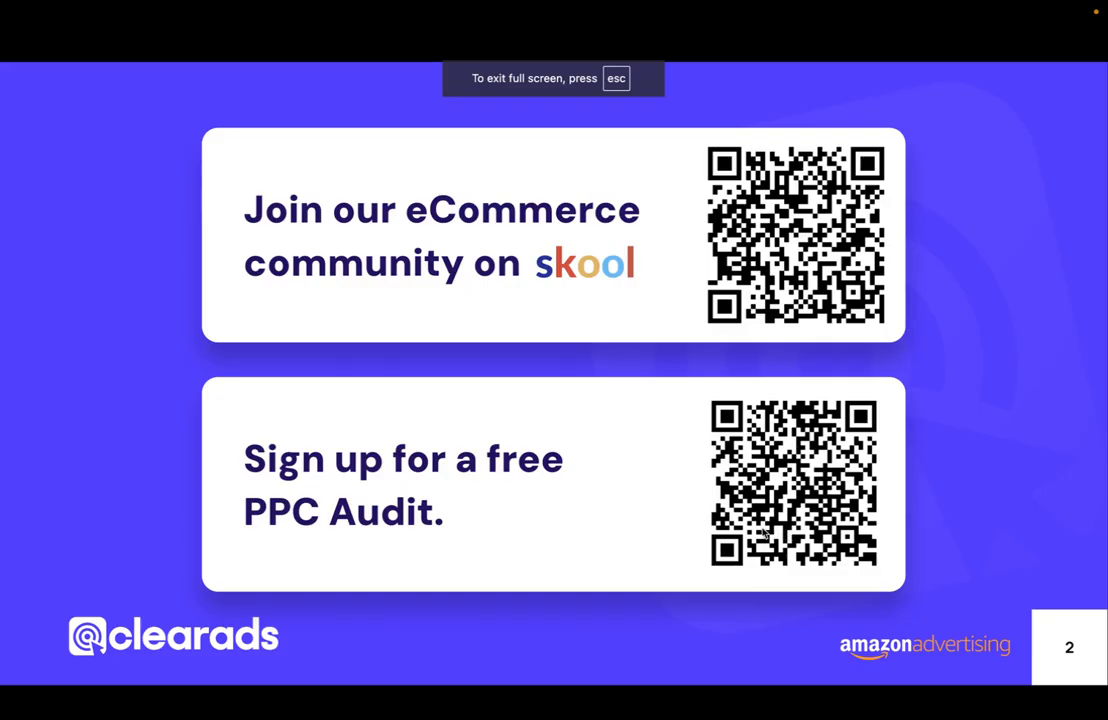